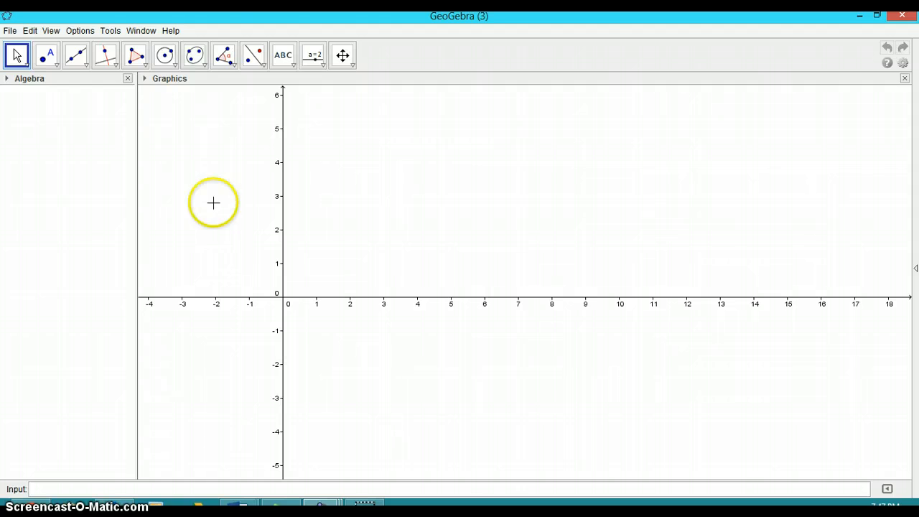
Show the coordinate grid in the Graphics view.
{"action": "left_click", "coordinate": [144, 79]}
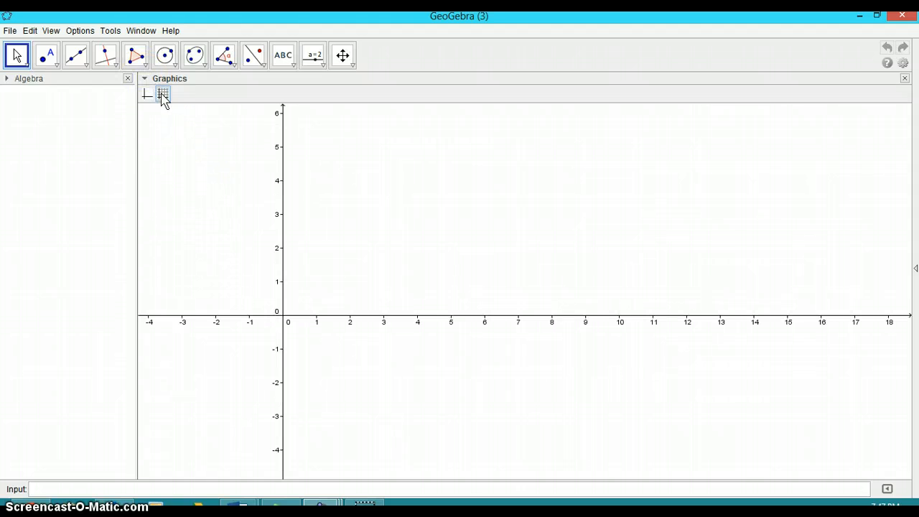
{"action": "left_click", "coordinate": [163, 96]}
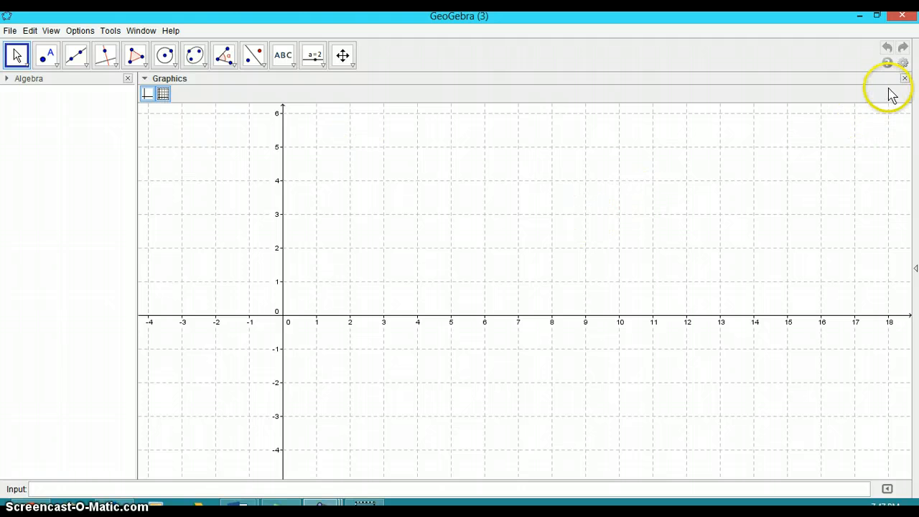
Label the horizontal axis x and the vertical axis y in the Graphics preferences, and close the preferences.
{"action": "left_click", "coordinate": [904, 65]}
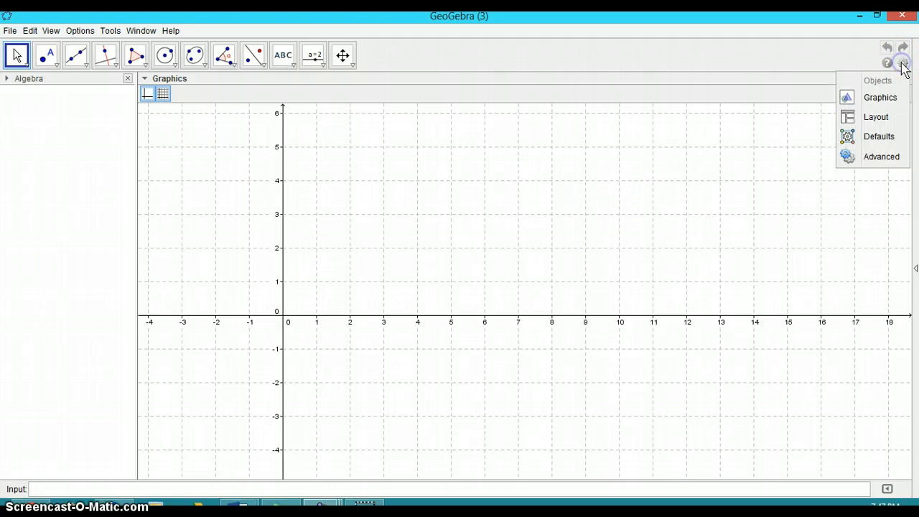
{"action": "left_click", "coordinate": [885, 99]}
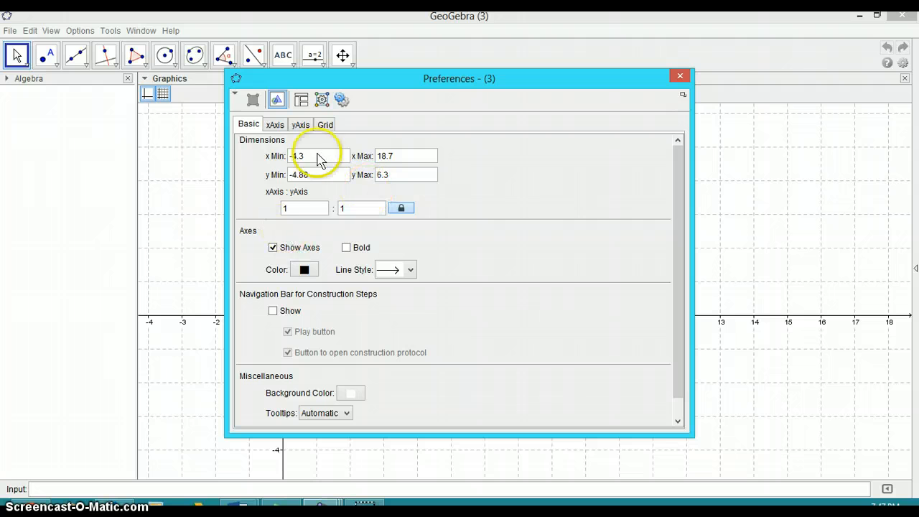
{"action": "left_click", "coordinate": [276, 128]}
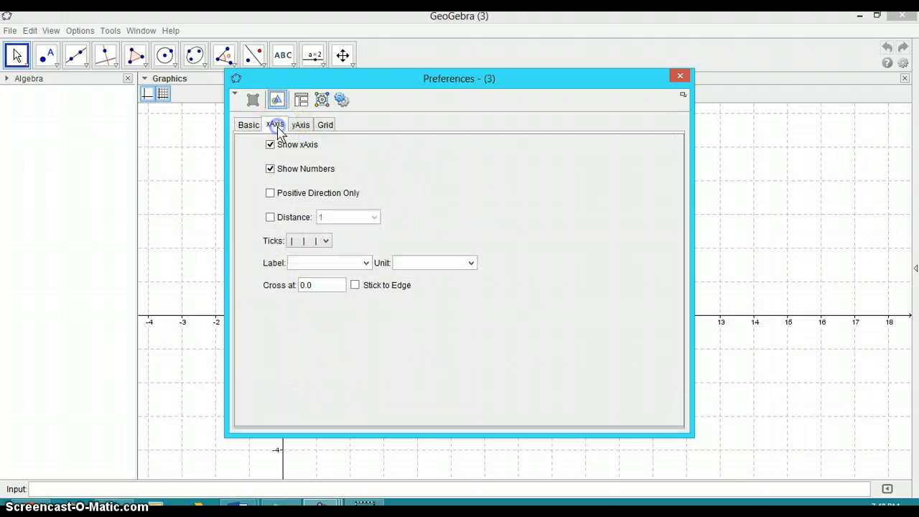
{"action": "left_click", "coordinate": [365, 263]}
{"action": "left_click", "coordinate": [318, 279]}
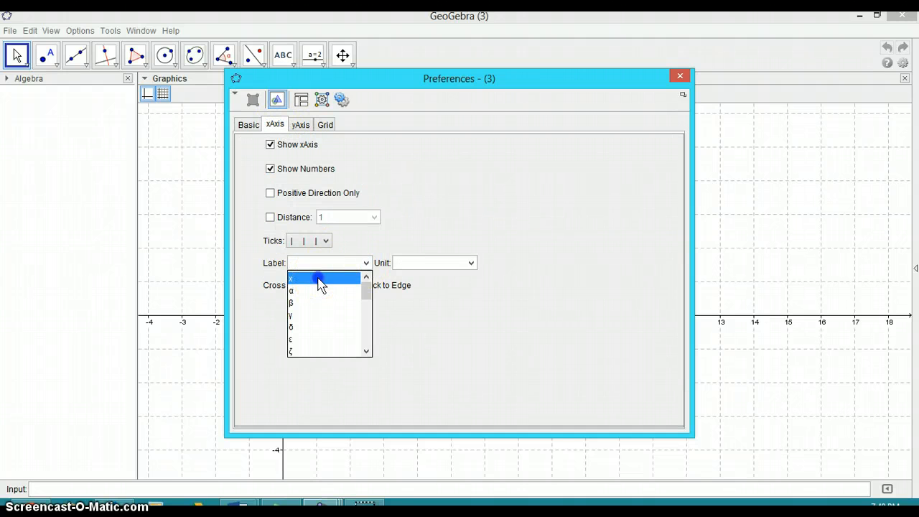
{"action": "left_click", "coordinate": [300, 126]}
{"action": "left_click", "coordinate": [366, 263]}
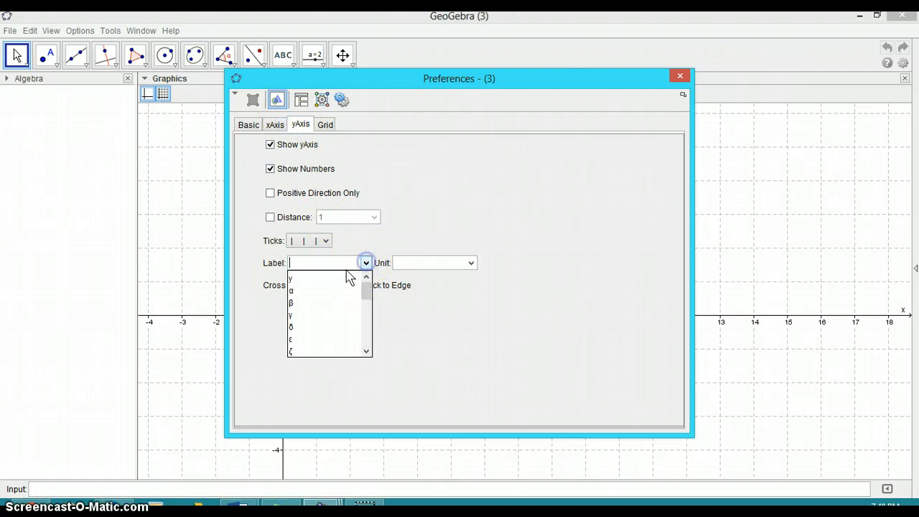
{"action": "left_click", "coordinate": [342, 279]}
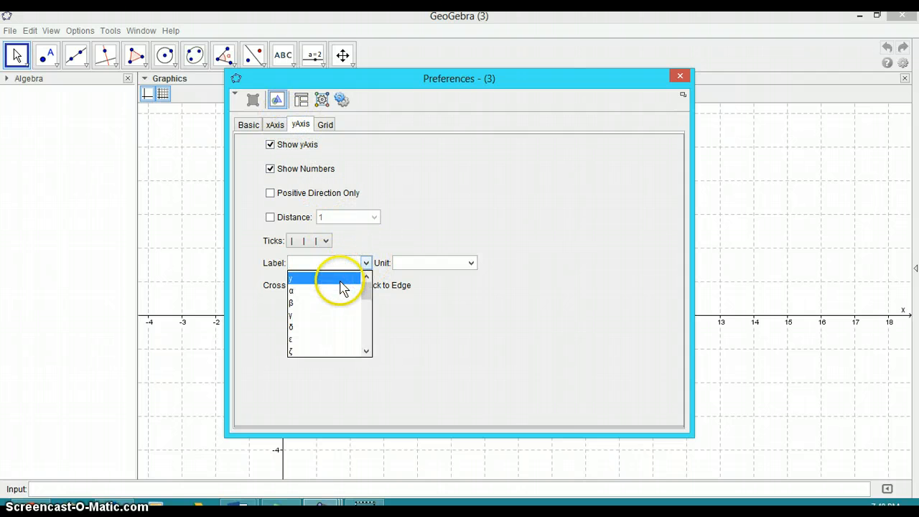
{"action": "left_click", "coordinate": [680, 77]}
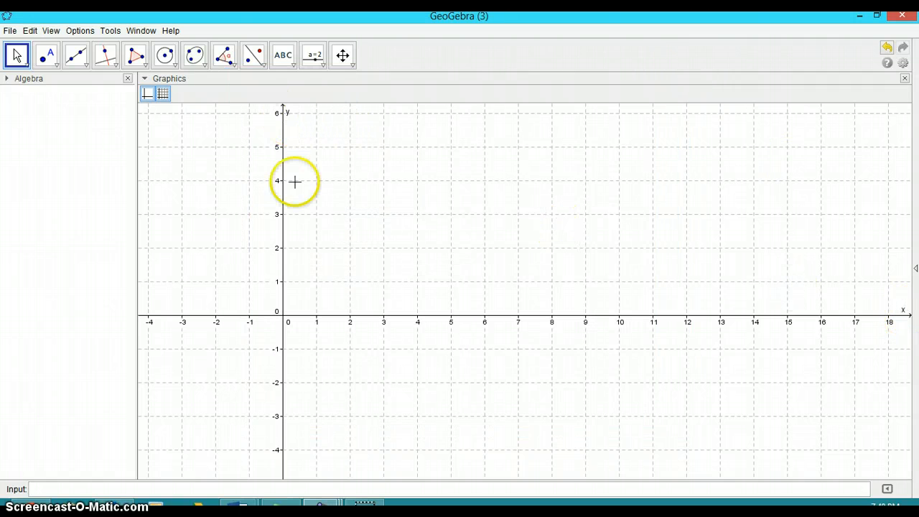
Shift the coordinate plane so the origin sits near the lower-left corner and mostly the first quadrant shows.
{"action": "left_click", "coordinate": [344, 59]}
{"action": "left_click", "coordinate": [459, 193]}
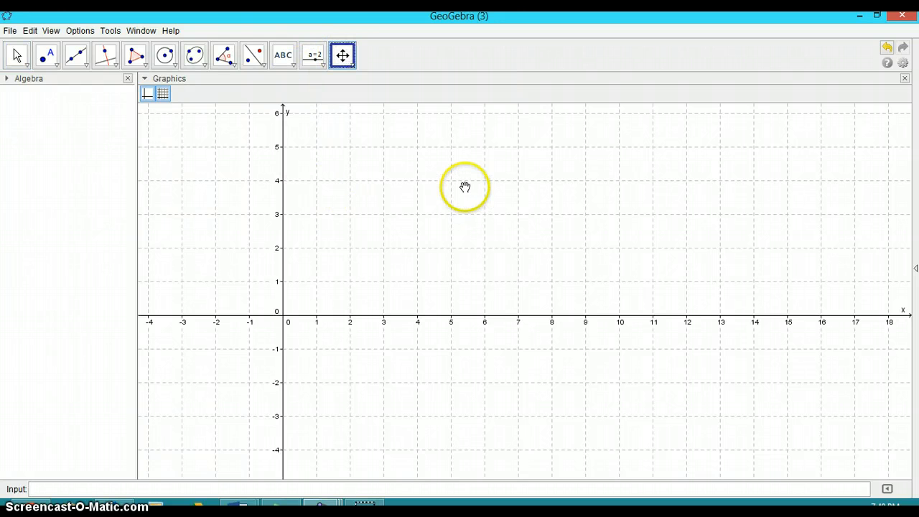
{"action": "left_click_drag", "start_coordinate": [465, 187], "coordinate": [368, 307]}
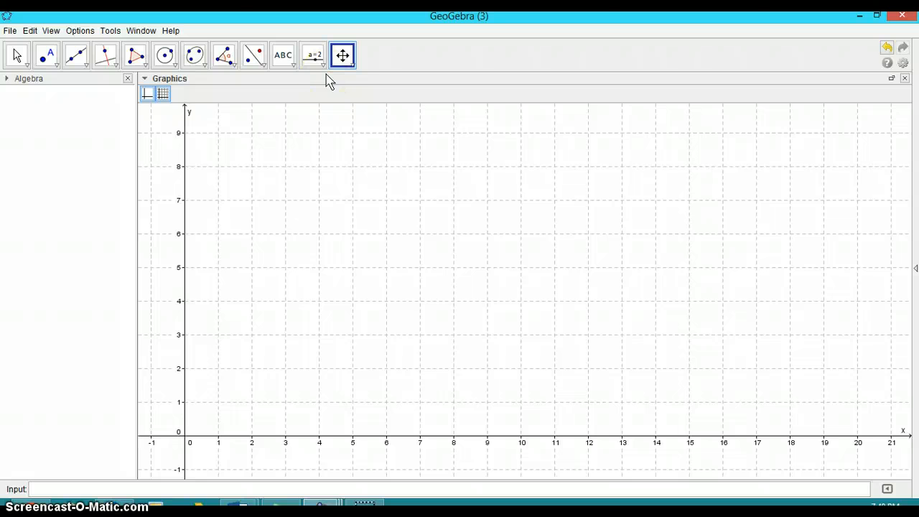
Place a point at the origin, on the intersection of the two axes, and test whether it can be moved.
{"action": "left_click", "coordinate": [52, 60]}
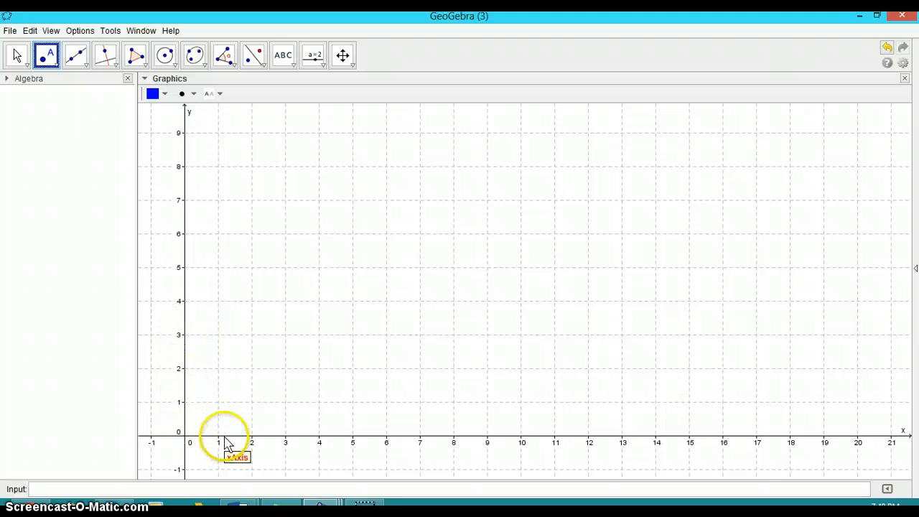
{"action": "left_click", "coordinate": [187, 436]}
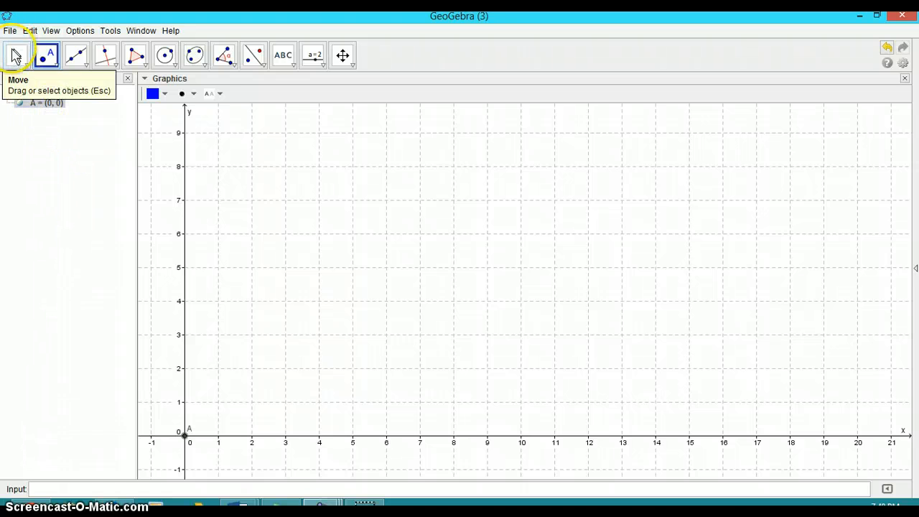
{"action": "left_click", "coordinate": [16, 56]}
{"action": "left_click", "coordinate": [185, 434]}
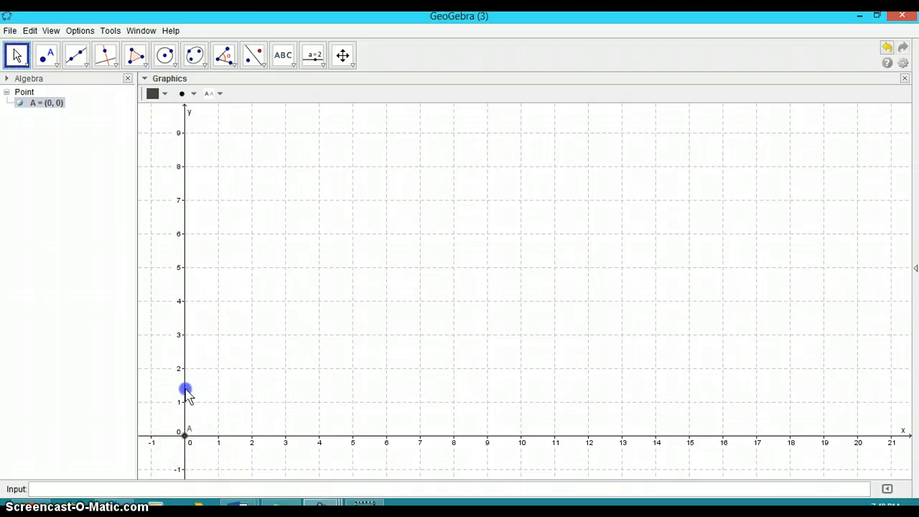
{"action": "left_click", "coordinate": [289, 368]}
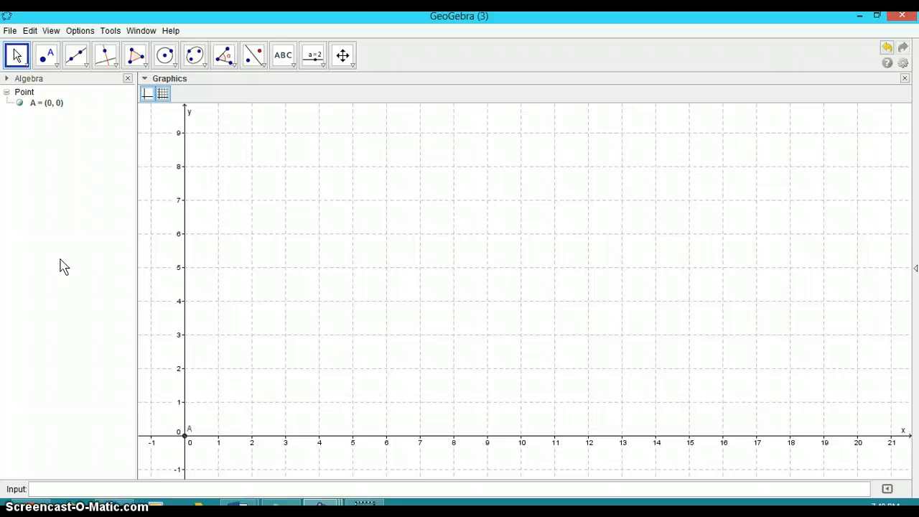
Place a point on the y-axis at (0, 5) and test how it can be moved.
{"action": "left_click", "coordinate": [45, 55]}
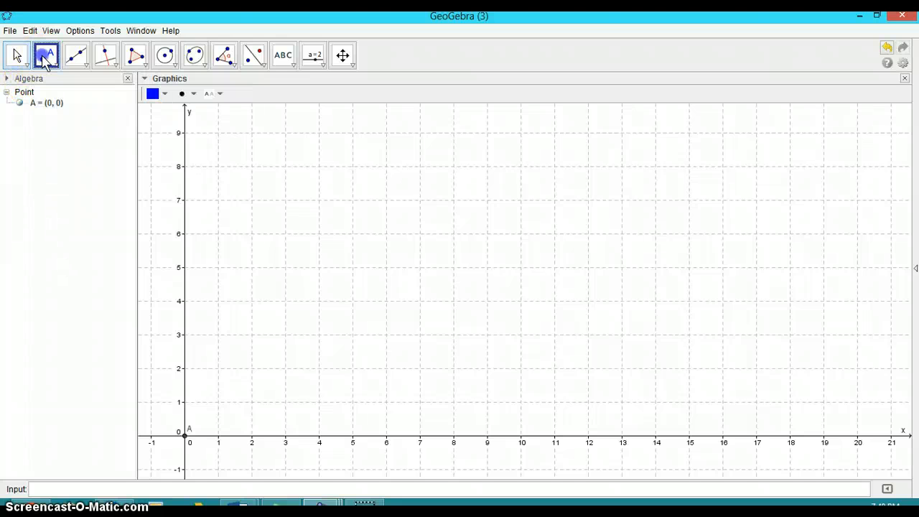
{"action": "left_click", "coordinate": [77, 210]}
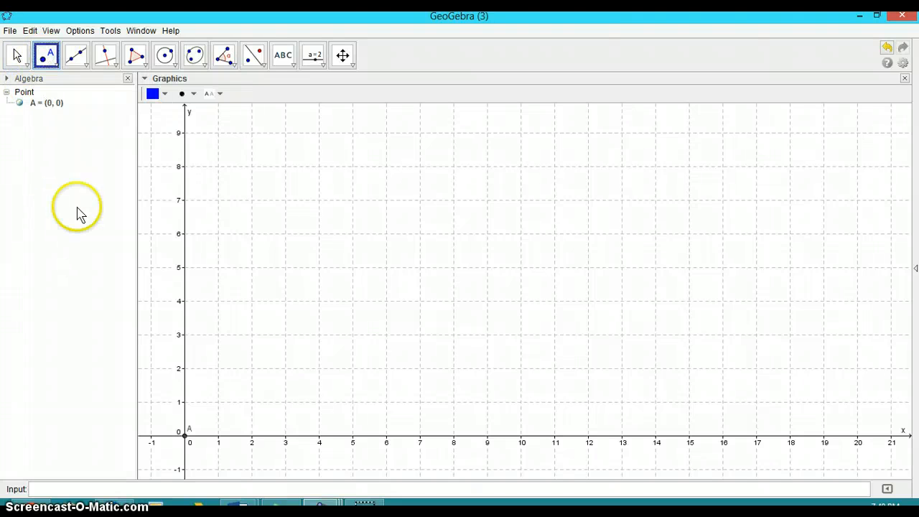
{"action": "left_click", "coordinate": [185, 268]}
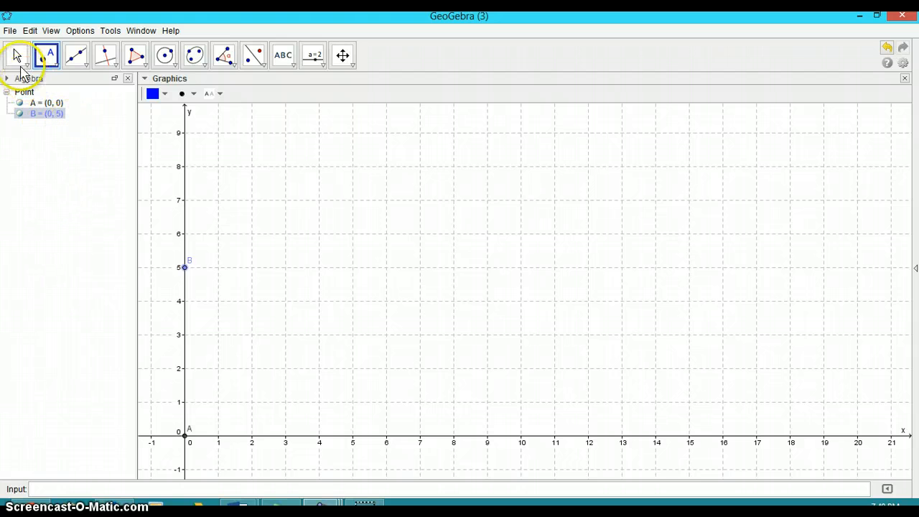
{"action": "left_click", "coordinate": [17, 58]}
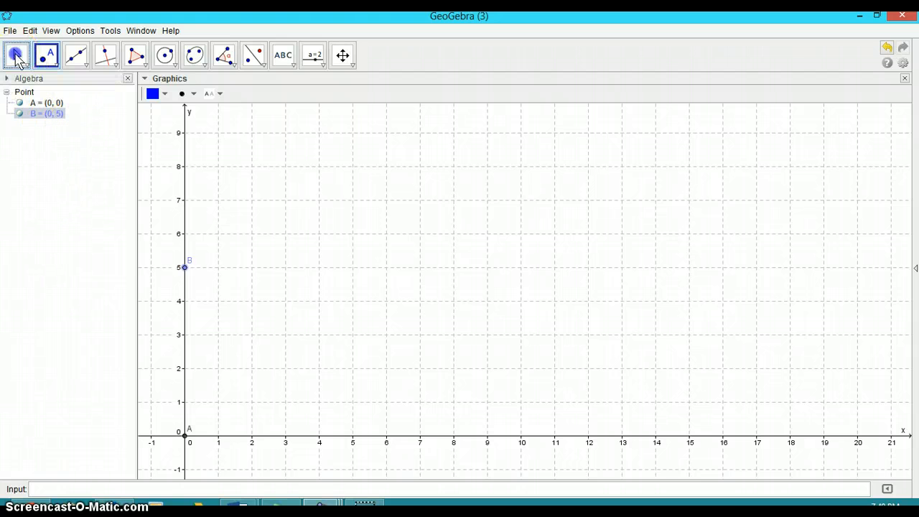
{"action": "left_click", "coordinate": [184, 270]}
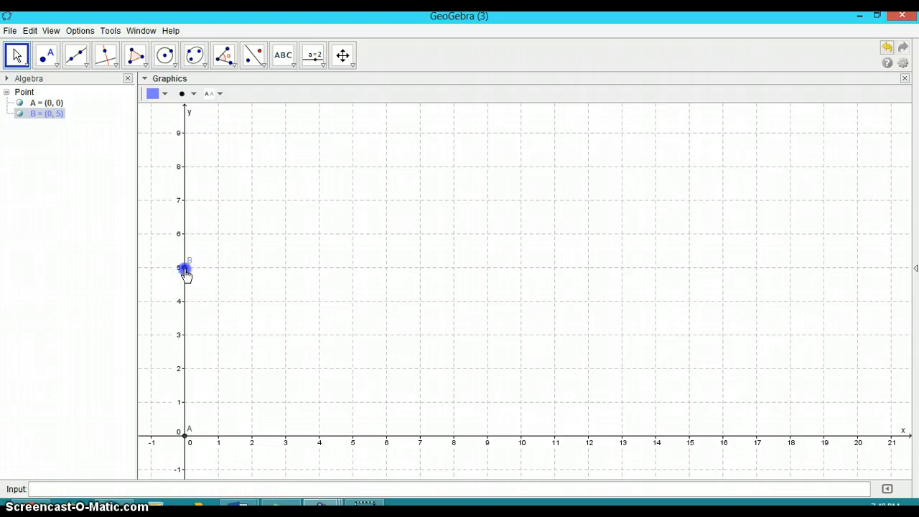
{"action": "left_click_drag", "start_coordinate": [183, 255], "coordinate": [150, 274]}
Place two points on the x-axis, at (3, 0) and (8, 0).
{"action": "left_click", "coordinate": [46, 56]}
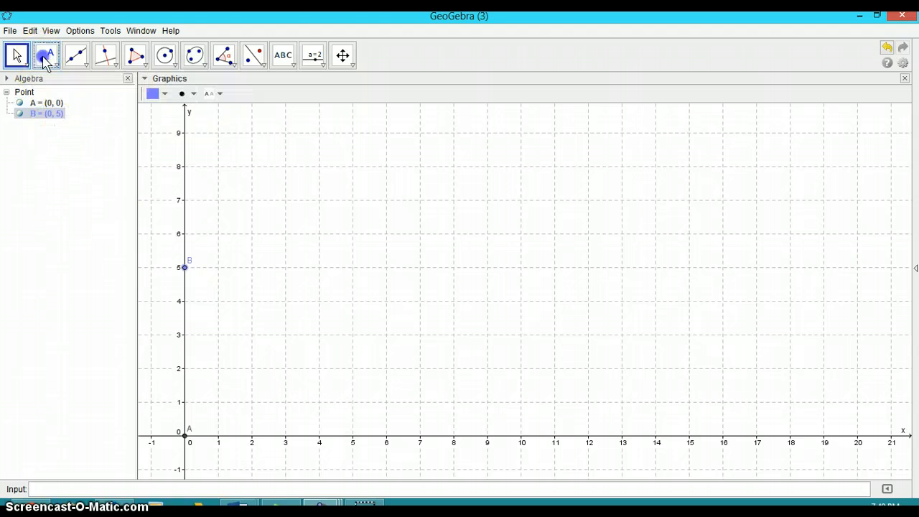
{"action": "left_click", "coordinate": [285, 435]}
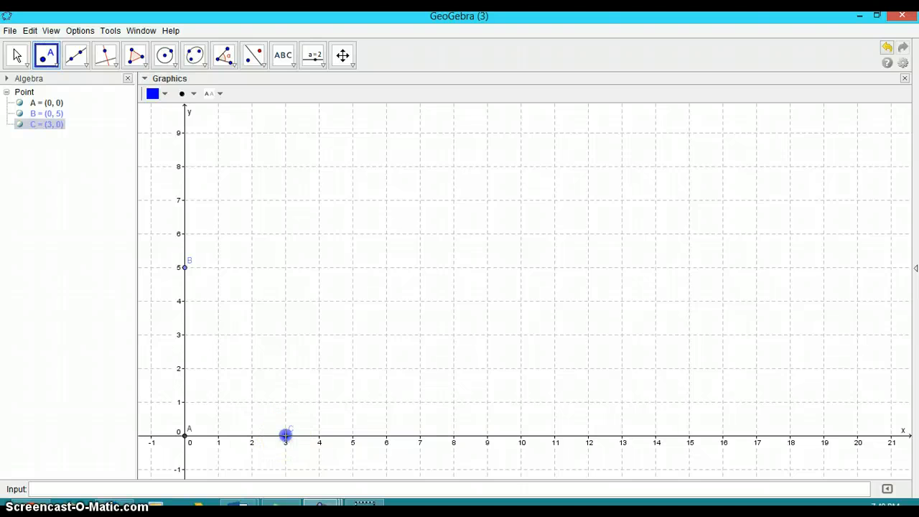
{"action": "left_click", "coordinate": [454, 438]}
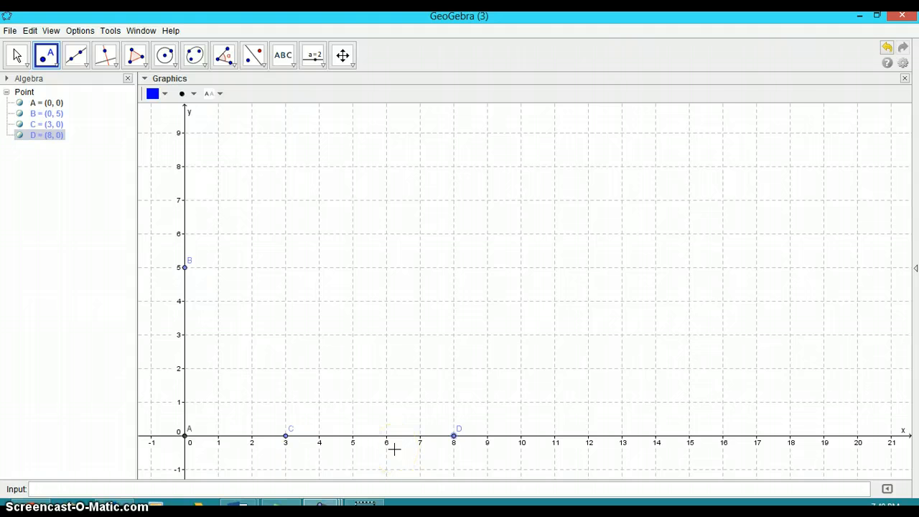
Construct a line through the point at (8, 0) perpendicular to the x-axis.
{"action": "left_click", "coordinate": [108, 56]}
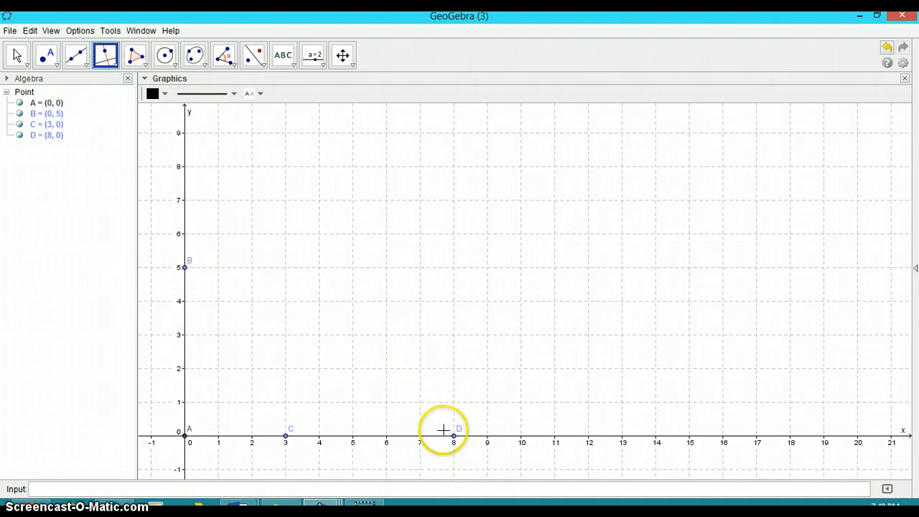
{"action": "left_click", "coordinate": [453, 437]}
{"action": "left_click", "coordinate": [108, 57]}
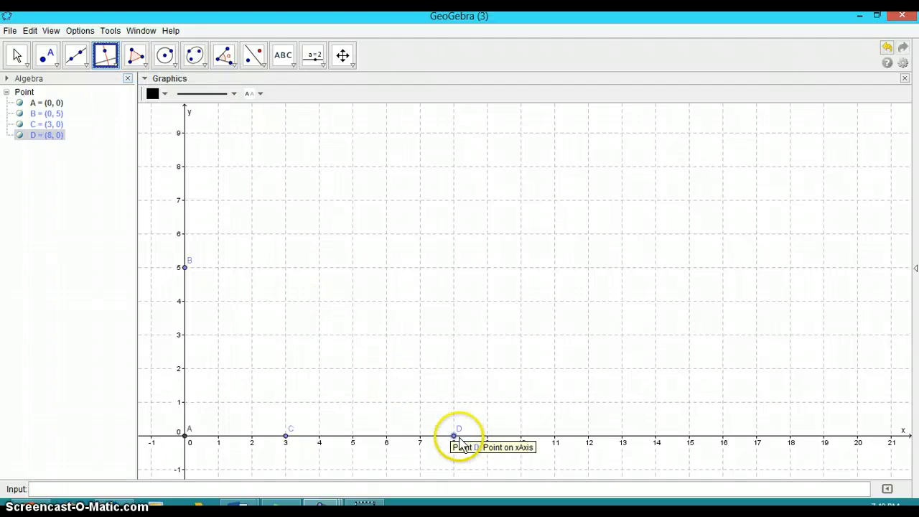
{"action": "left_click", "coordinate": [453, 436]}
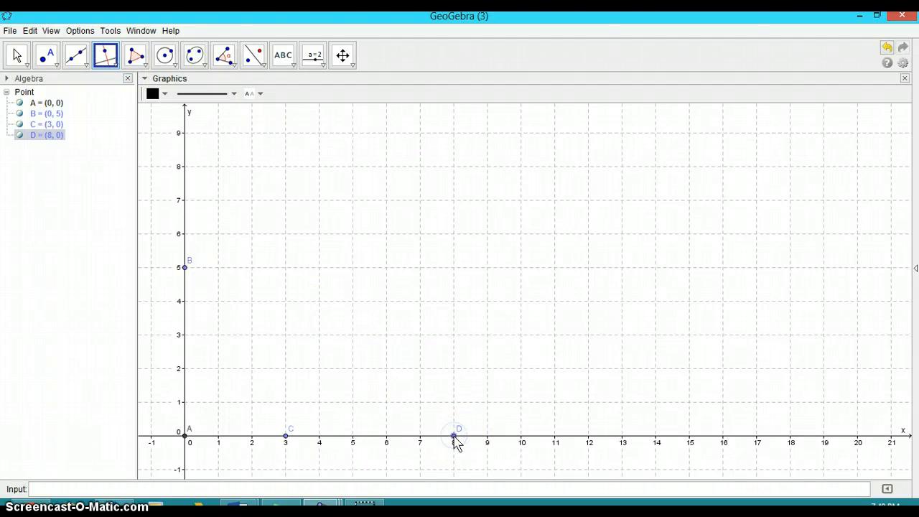
{"action": "left_click", "coordinate": [442, 435]}
{"action": "left_click", "coordinate": [442, 436]}
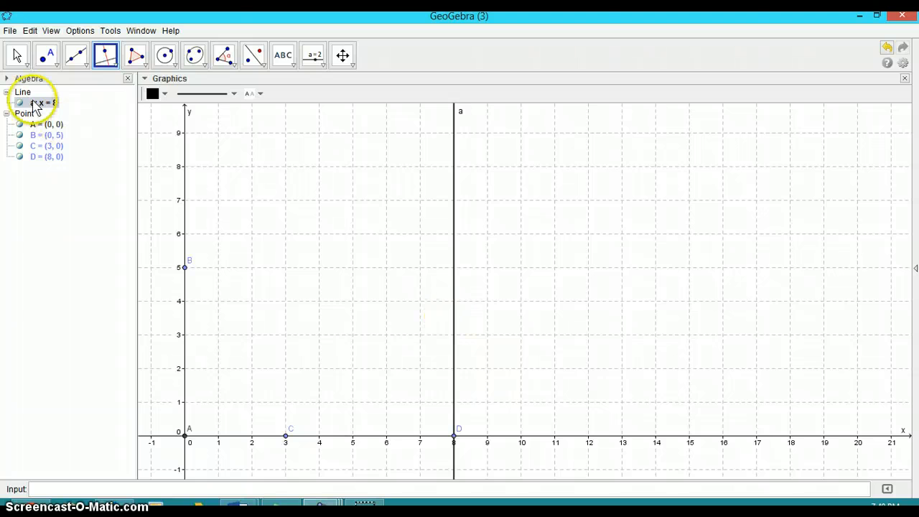
Place a point on the perpendicular line at (8, 3).
{"action": "left_click", "coordinate": [43, 55]}
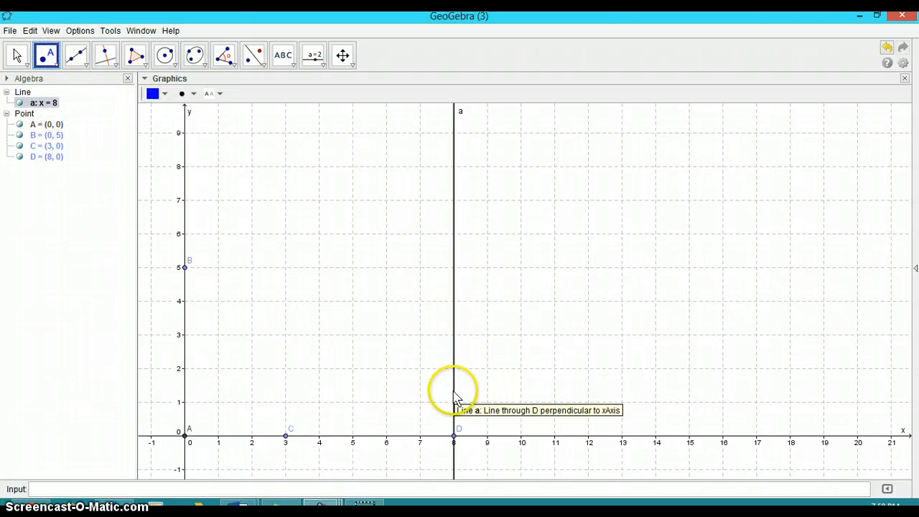
{"action": "left_click", "coordinate": [453, 334]}
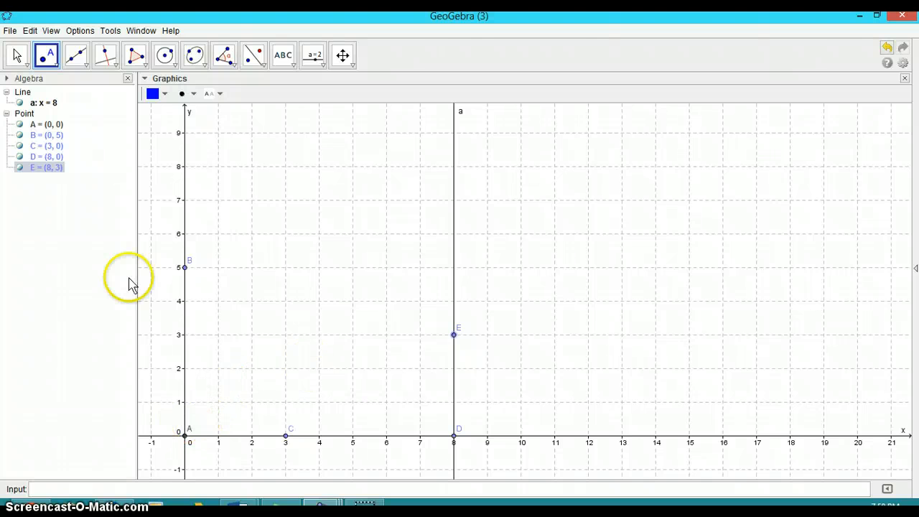
Rename the point at the origin to C.
{"action": "left_click", "coordinate": [13, 53]}
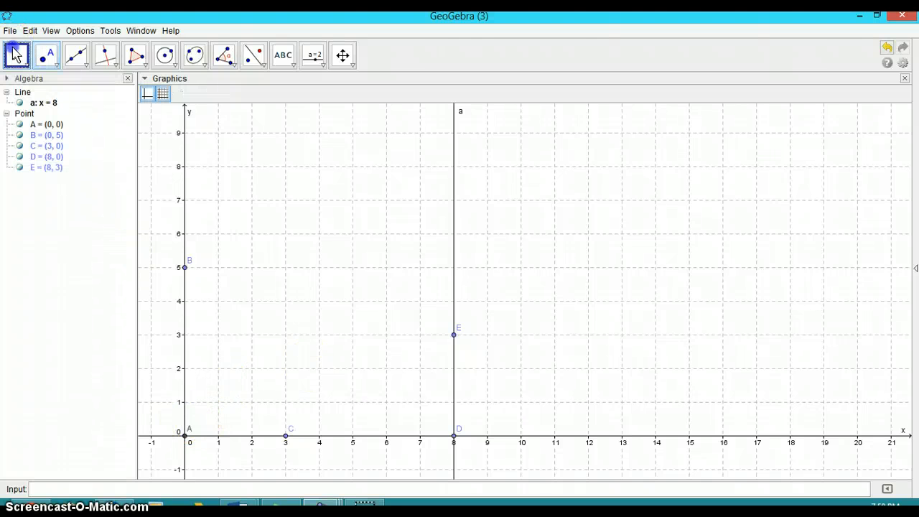
{"action": "right_click", "coordinate": [189, 431]}
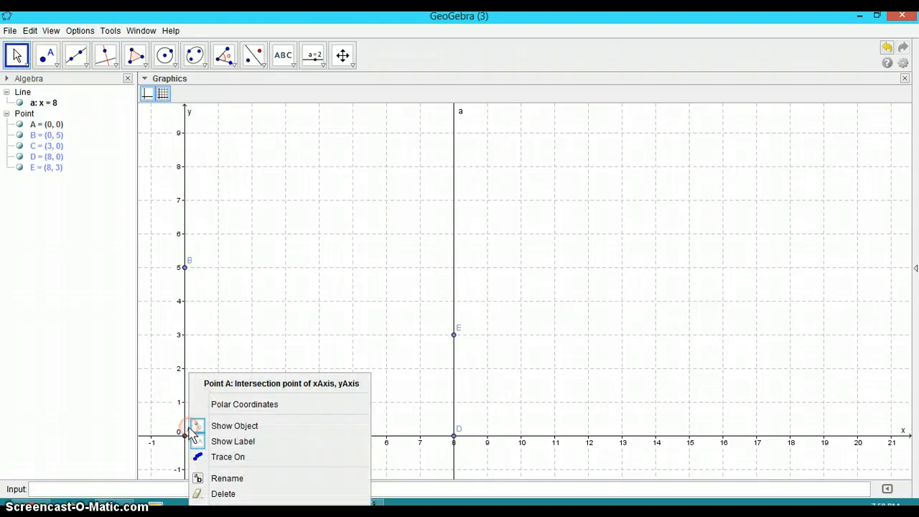
{"action": "left_click", "coordinate": [211, 479]}
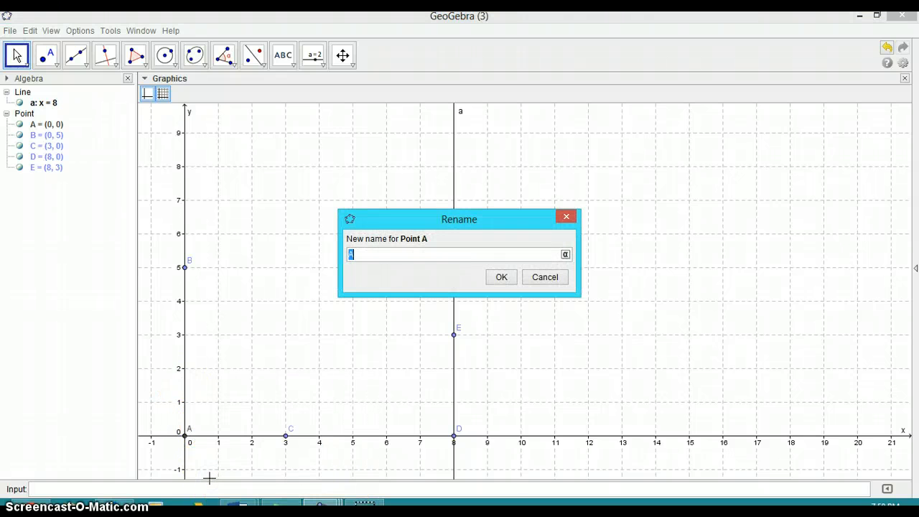
{"action": "left_click", "coordinate": [496, 282]}
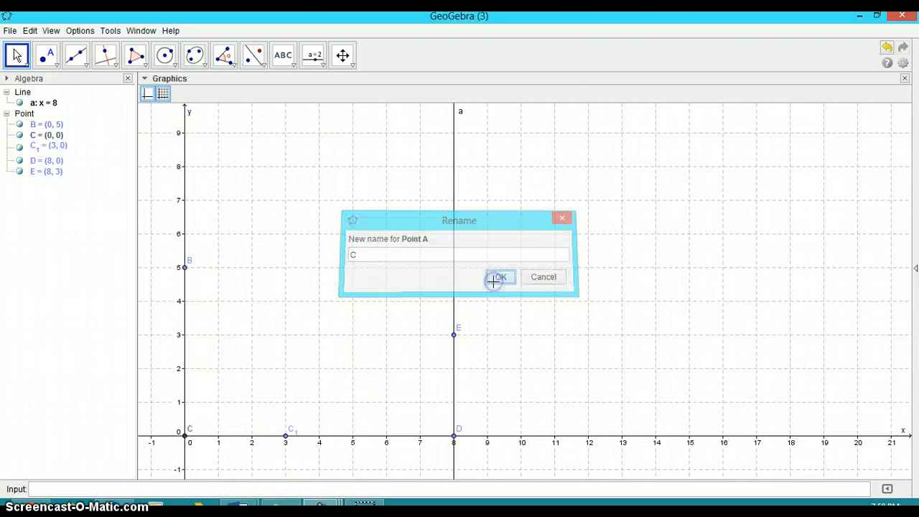
Rename the point at (0, 5) on the y-axis to A.
{"action": "right_click", "coordinate": [190, 266]}
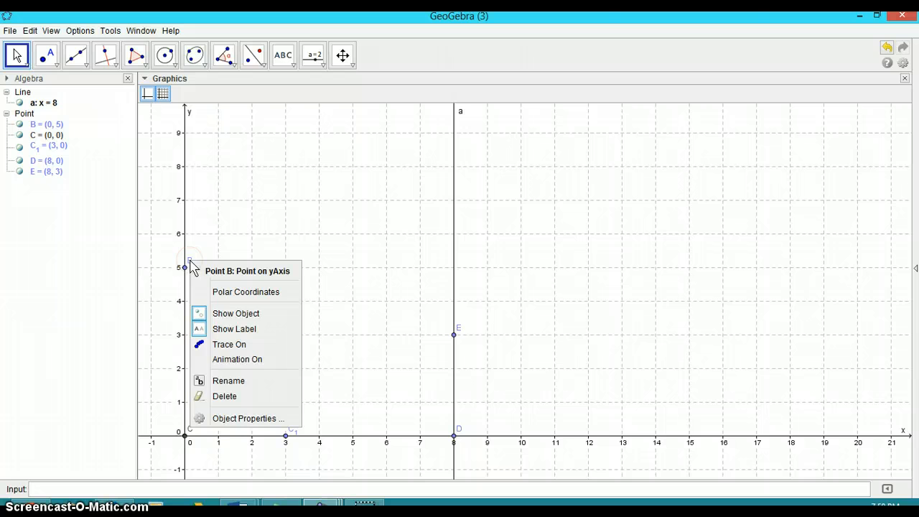
{"action": "left_click", "coordinate": [222, 378]}
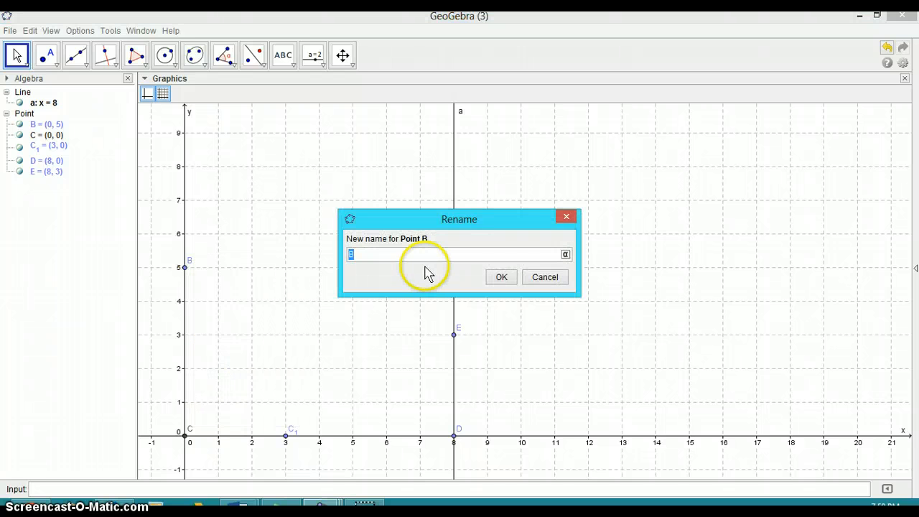
{"action": "left_click", "coordinate": [501, 277]}
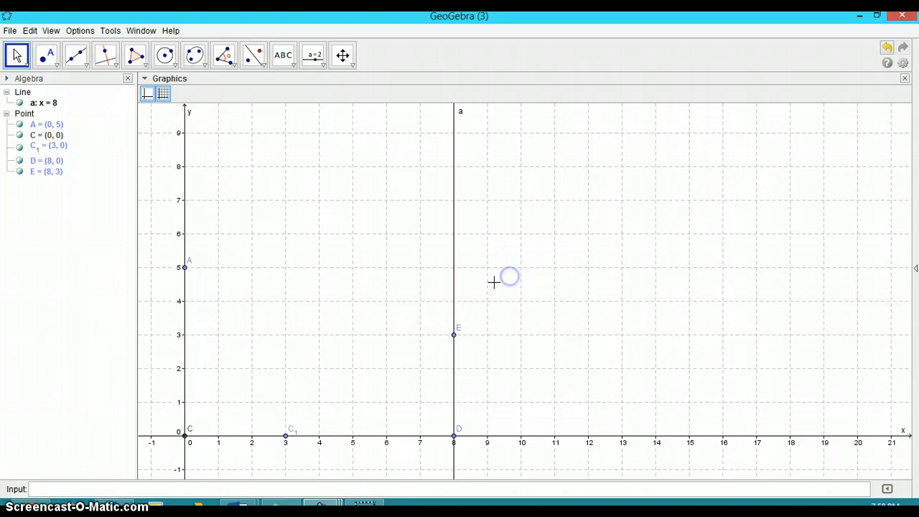
Rename the point at (3, 0) on the x-axis to P.
{"action": "right_click", "coordinate": [291, 433]}
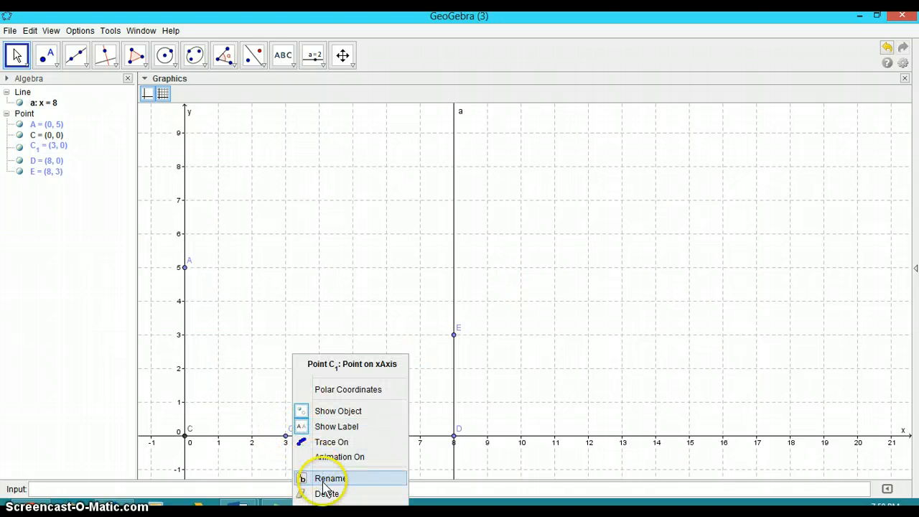
{"action": "left_click", "coordinate": [324, 479]}
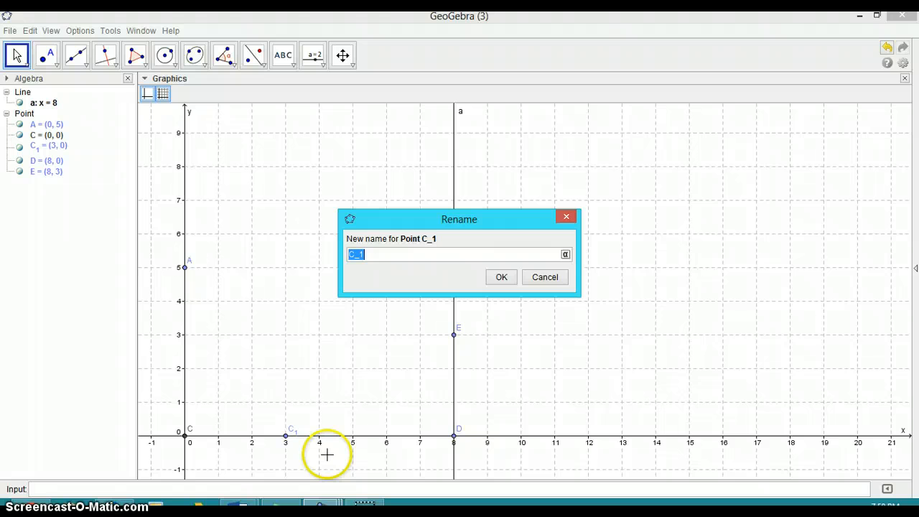
{"action": "left_click", "coordinate": [504, 277]}
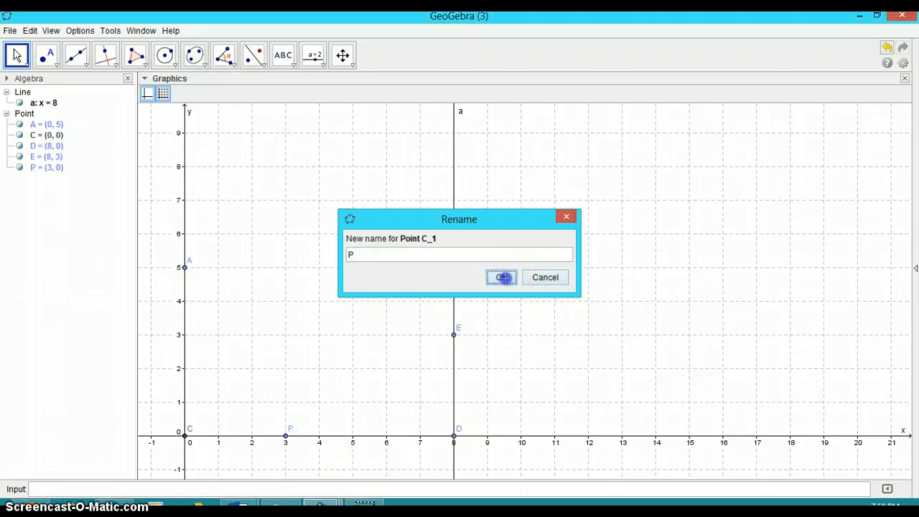
Rename the point at (8, 3) on the perpendicular line to B.
{"action": "right_click", "coordinate": [460, 434]}
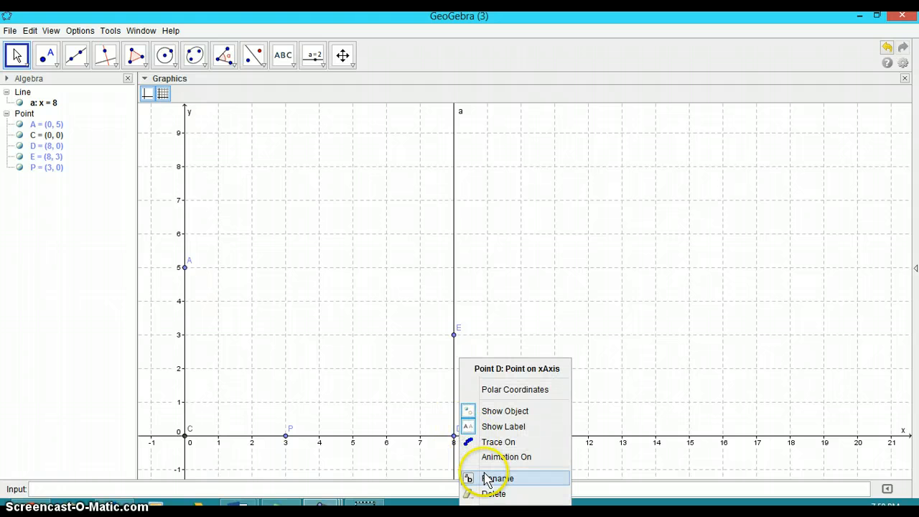
{"action": "left_click", "coordinate": [406, 391]}
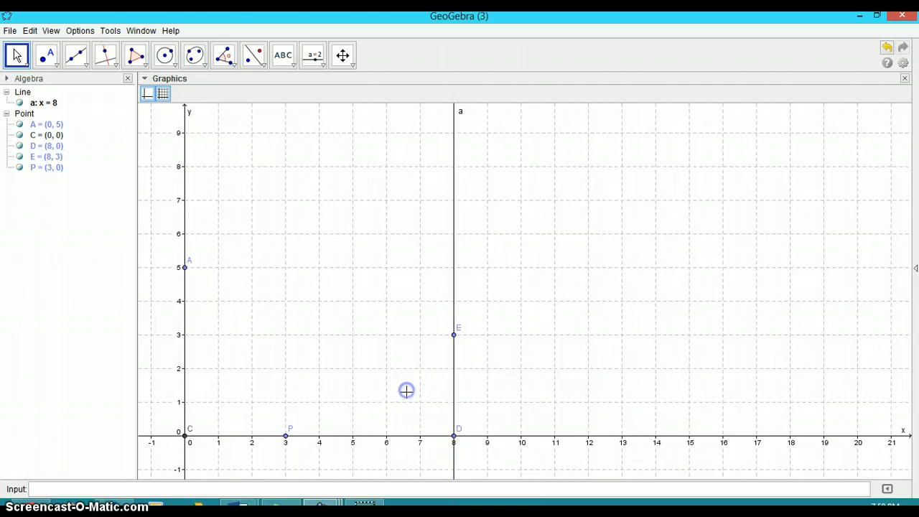
{"action": "right_click", "coordinate": [460, 328]}
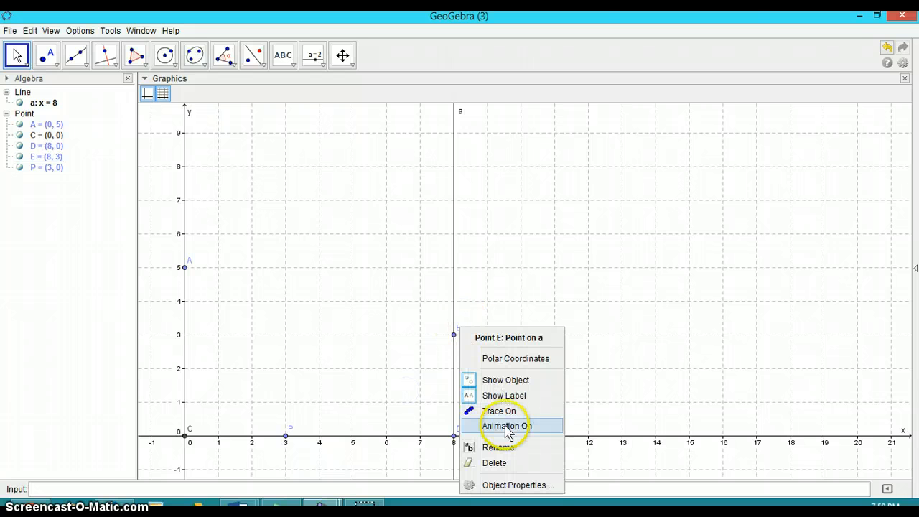
{"action": "left_click", "coordinate": [498, 447]}
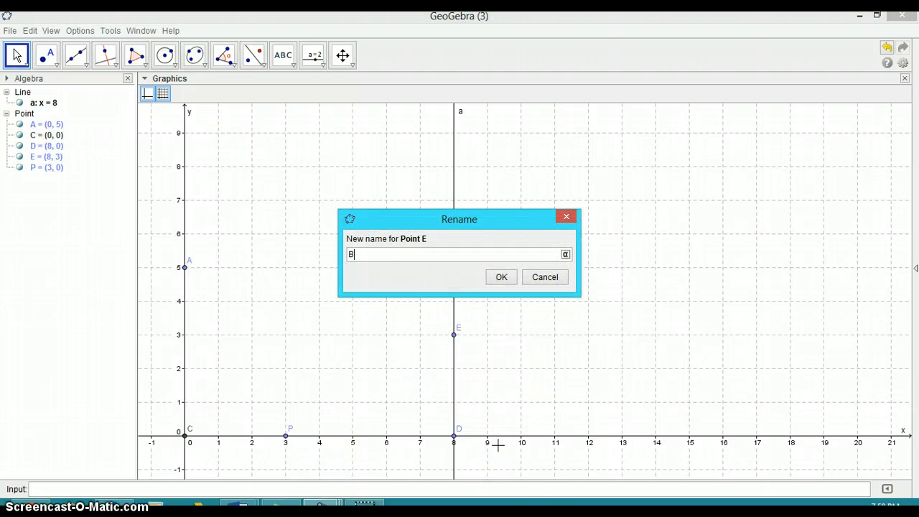
{"action": "key", "text": "Return"}
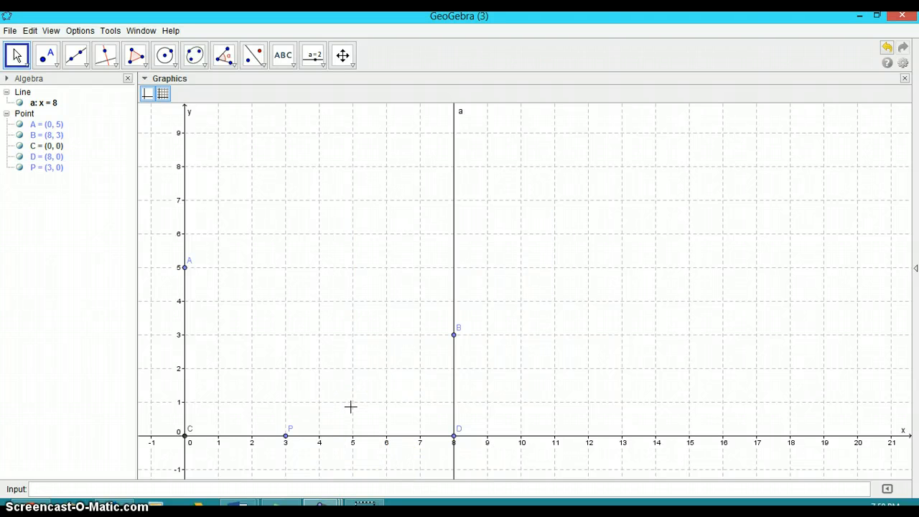
Draw two segments along the x-axis, from C to P and from P to D.
{"action": "left_click", "coordinate": [85, 65]}
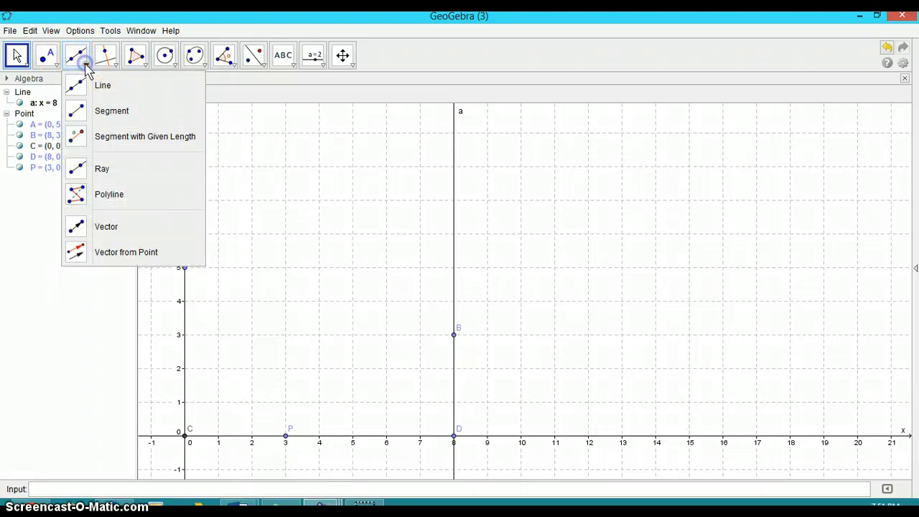
{"action": "left_click", "coordinate": [76, 109]}
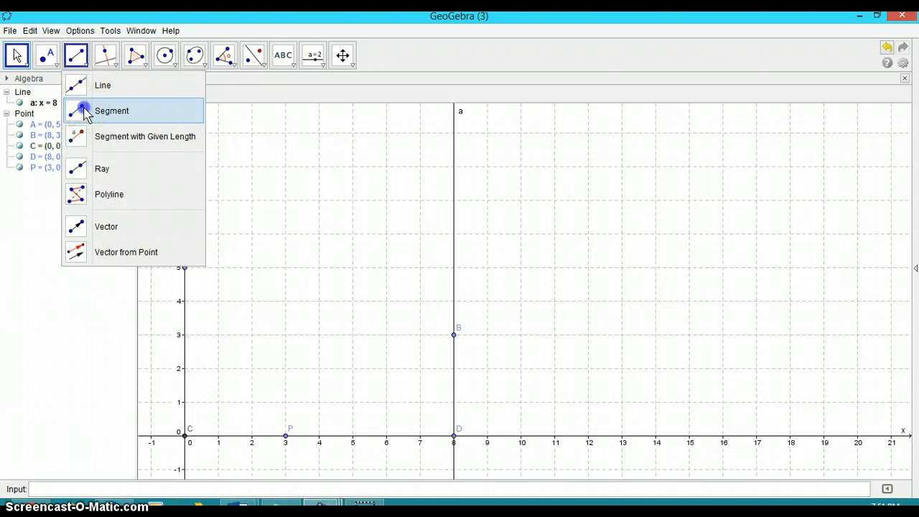
{"action": "left_click", "coordinate": [185, 436]}
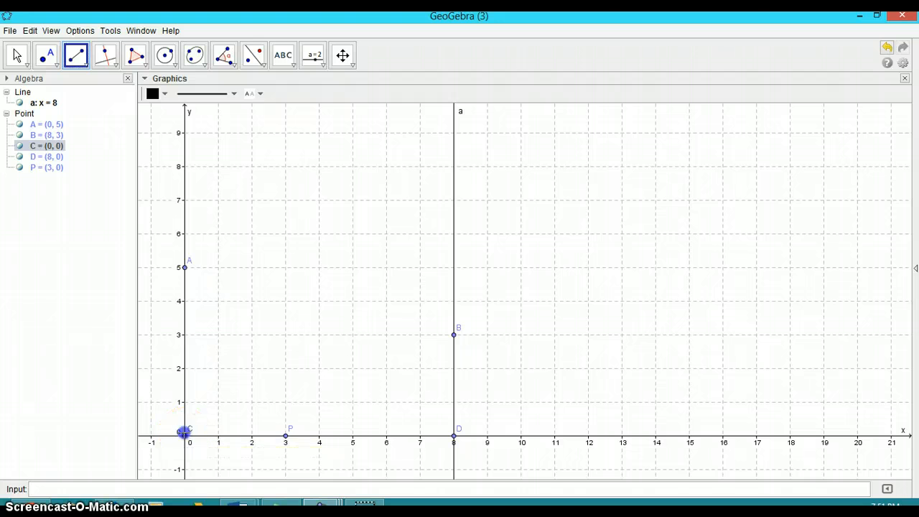
{"action": "left_click", "coordinate": [285, 436]}
{"action": "left_click", "coordinate": [285, 435]}
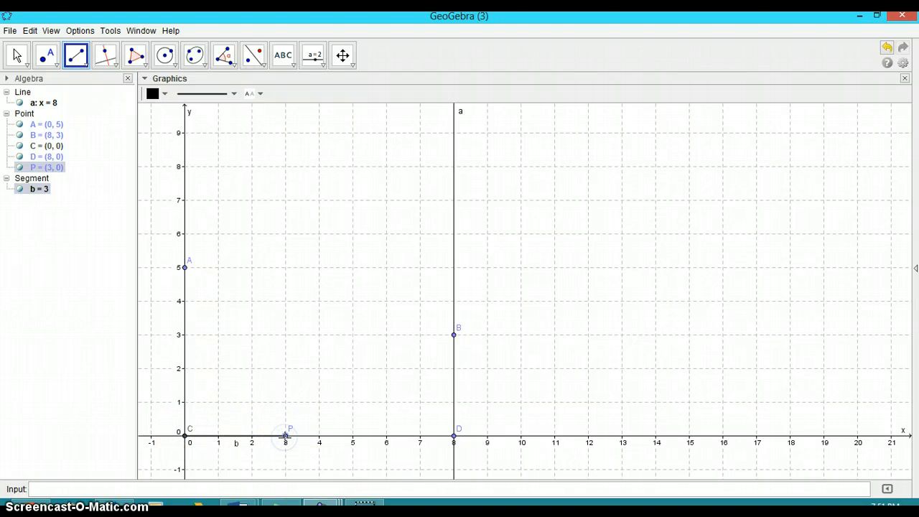
{"action": "left_click", "coordinate": [454, 435]}
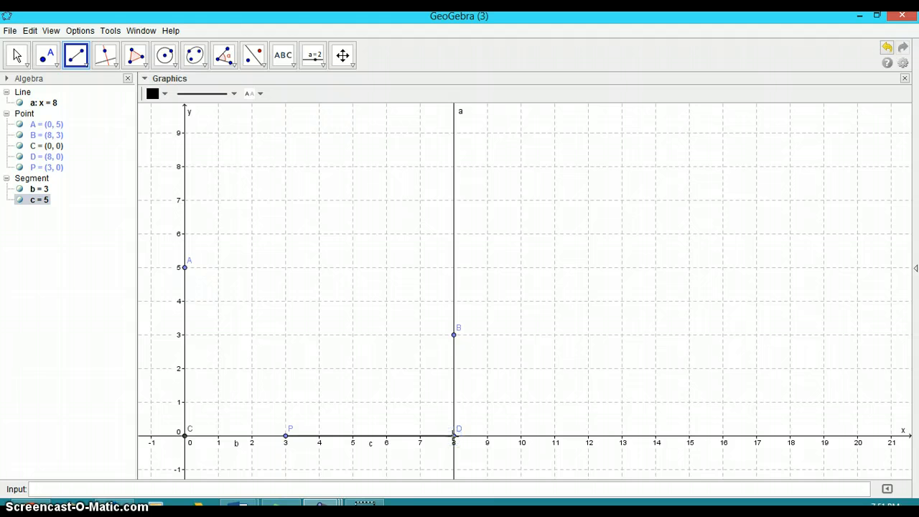
Draw segments from A to P and from P to B, and hide the perpendicular line a.
{"action": "left_click", "coordinate": [185, 267]}
{"action": "left_click", "coordinate": [285, 435]}
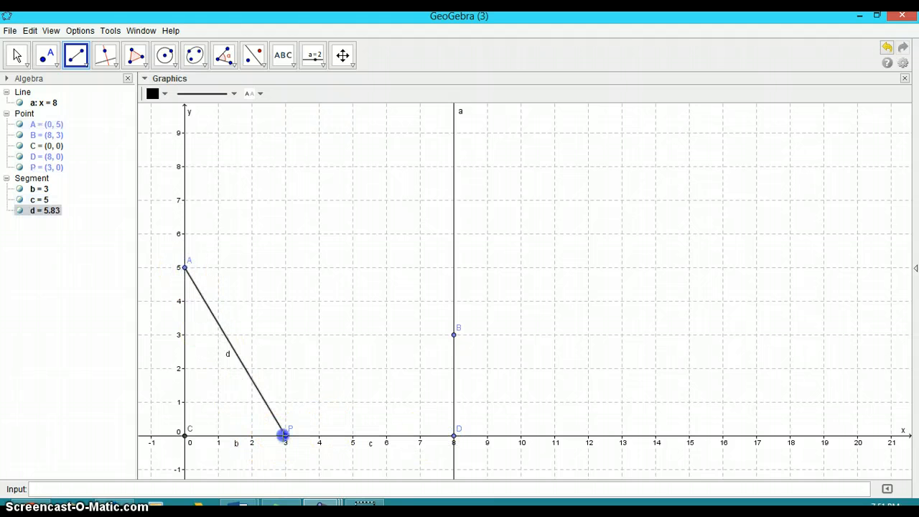
{"action": "left_click", "coordinate": [285, 435]}
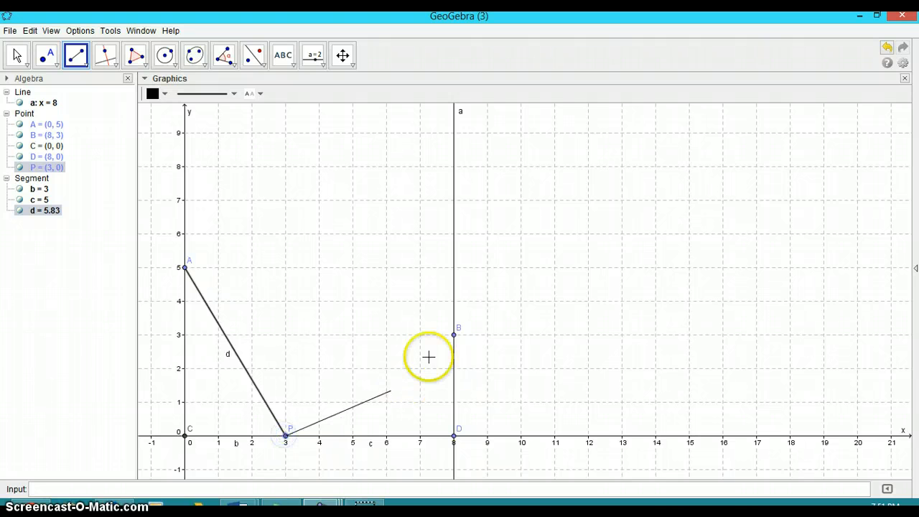
{"action": "left_click", "coordinate": [453, 335]}
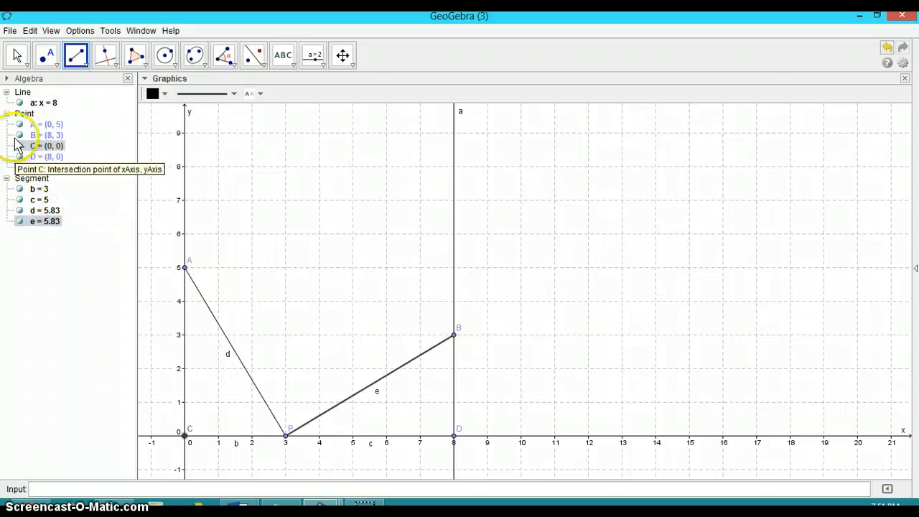
{"action": "left_click", "coordinate": [19, 103]}
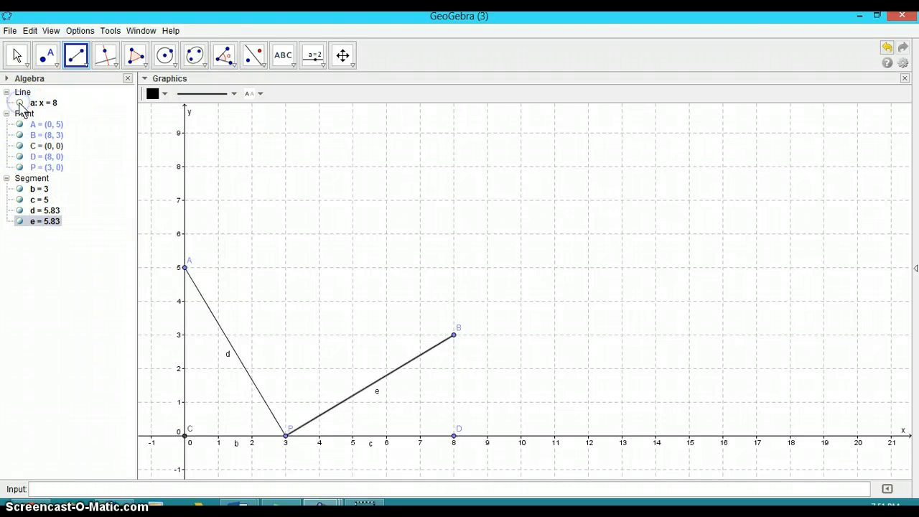
Rename the segment between A and P to f.
{"action": "left_click", "coordinate": [78, 489]}
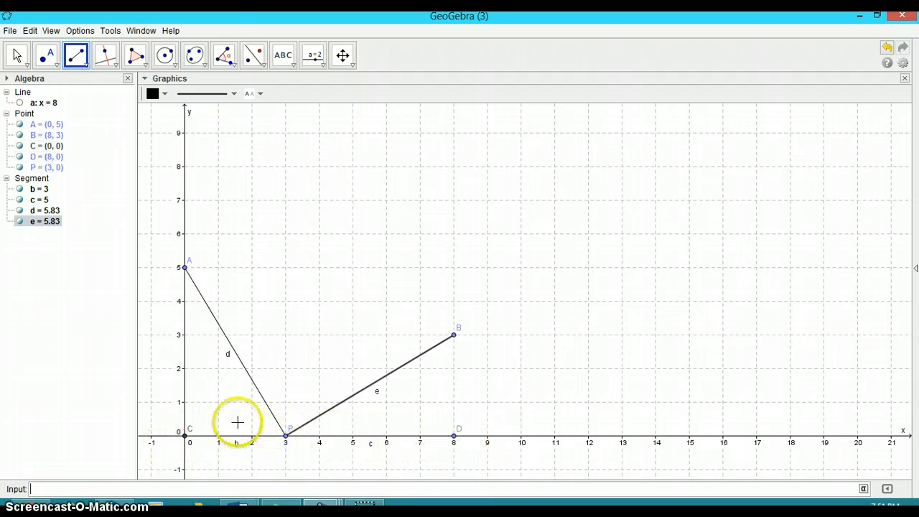
{"action": "left_click", "coordinate": [19, 57]}
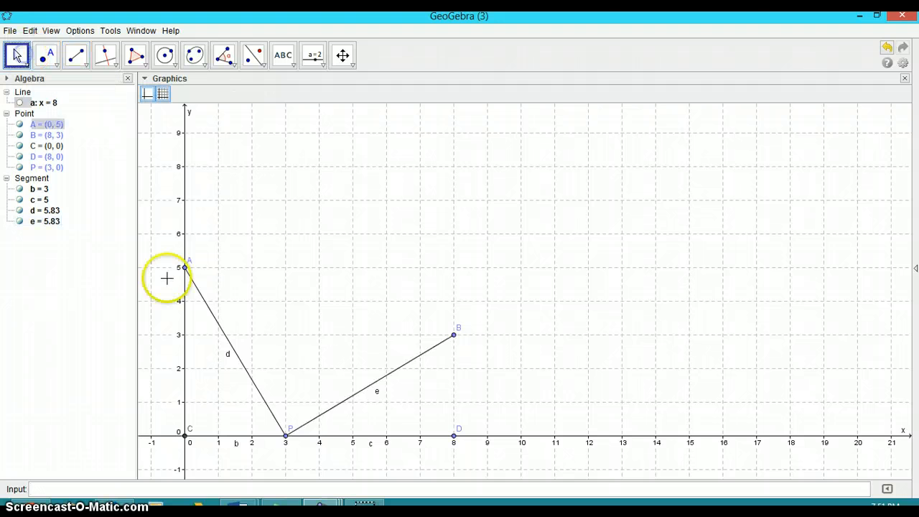
{"action": "right_click", "coordinate": [230, 356]}
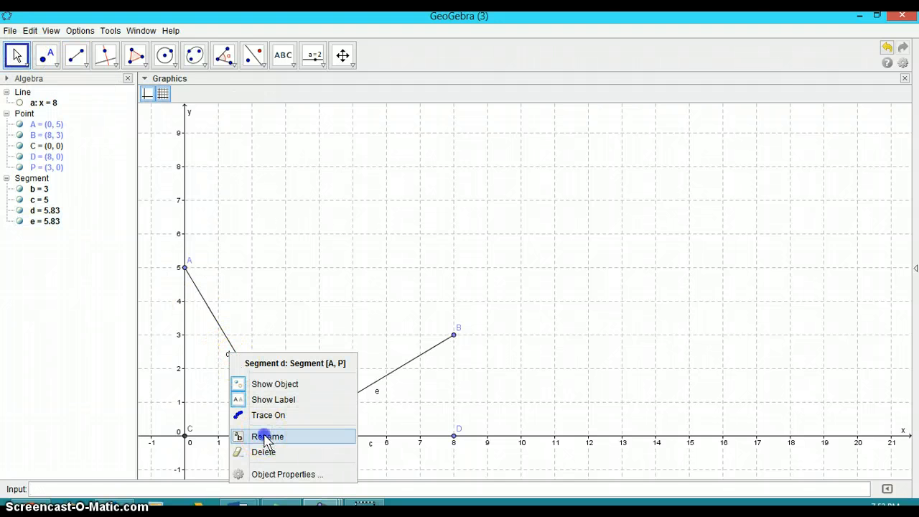
{"action": "left_click", "coordinate": [266, 437]}
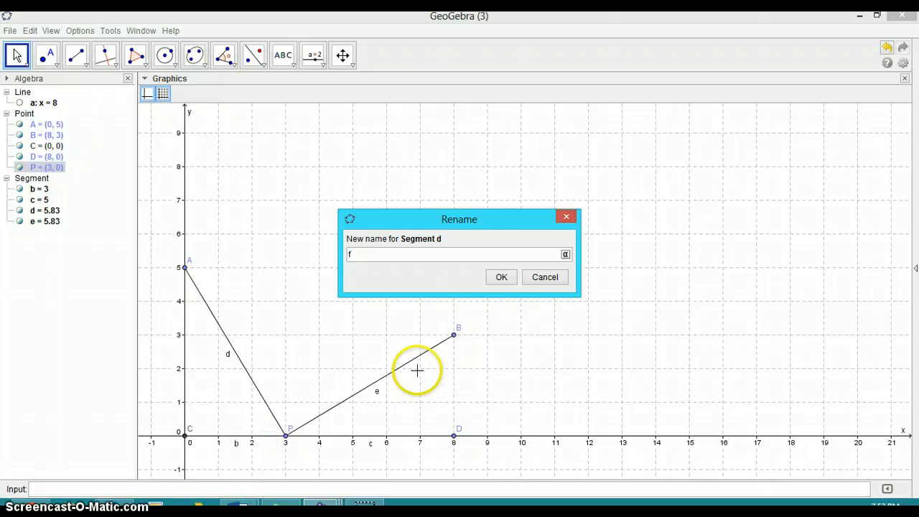
{"action": "left_click", "coordinate": [501, 278]}
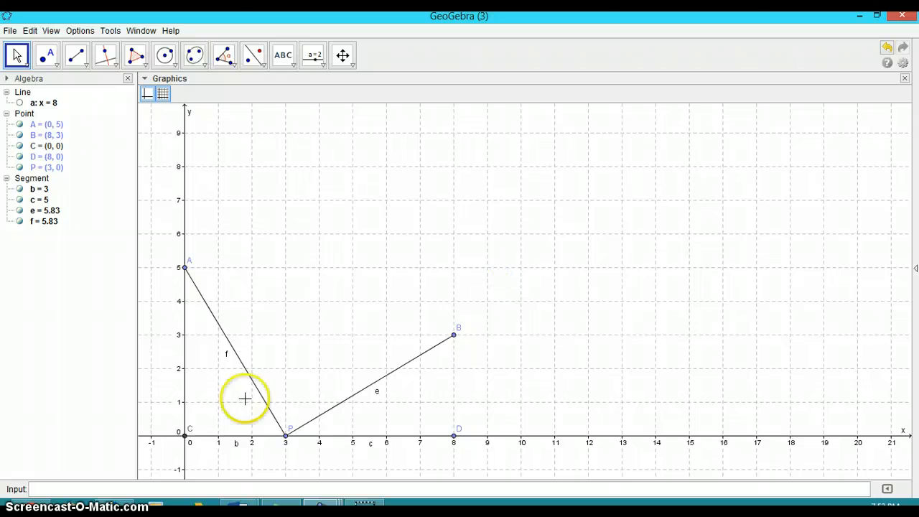
Define a number d as the sum of the two x-axis segments with d=b+c.
{"action": "left_click", "coordinate": [140, 489]}
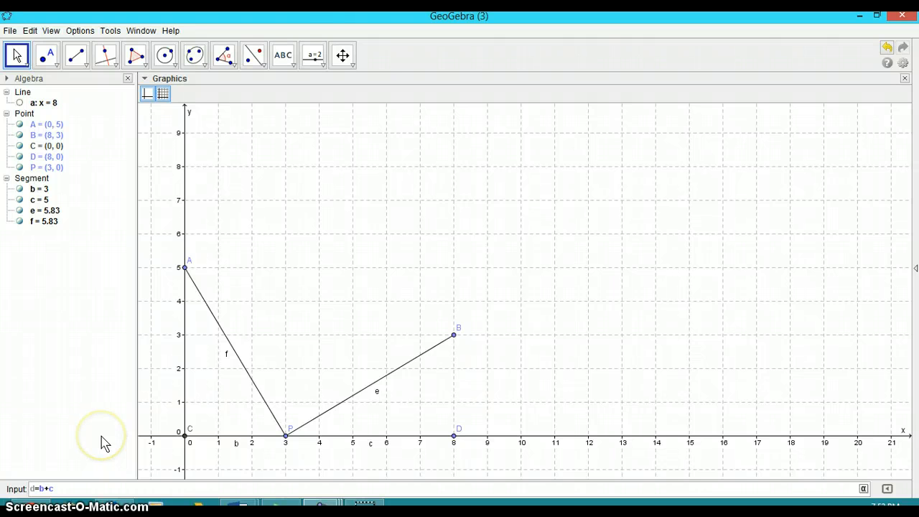
{"action": "key", "text": "Return"}
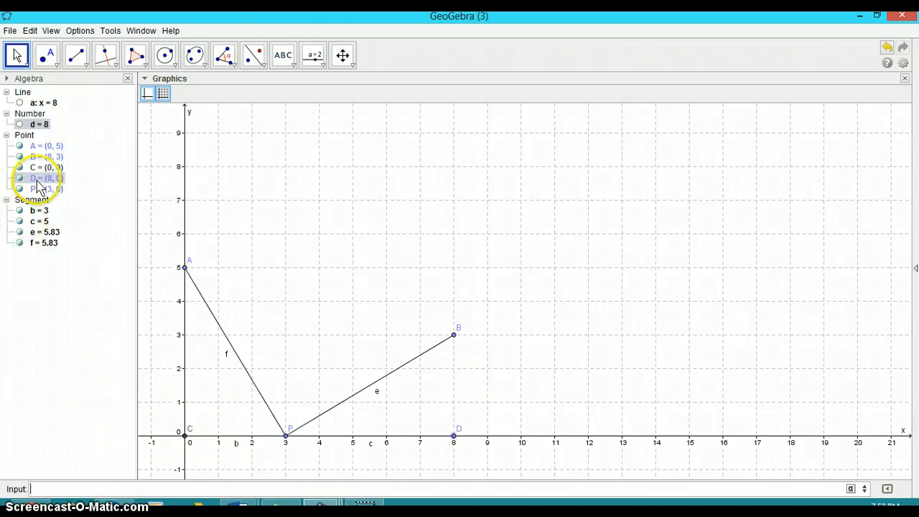
{"action": "left_click", "coordinate": [184, 438]}
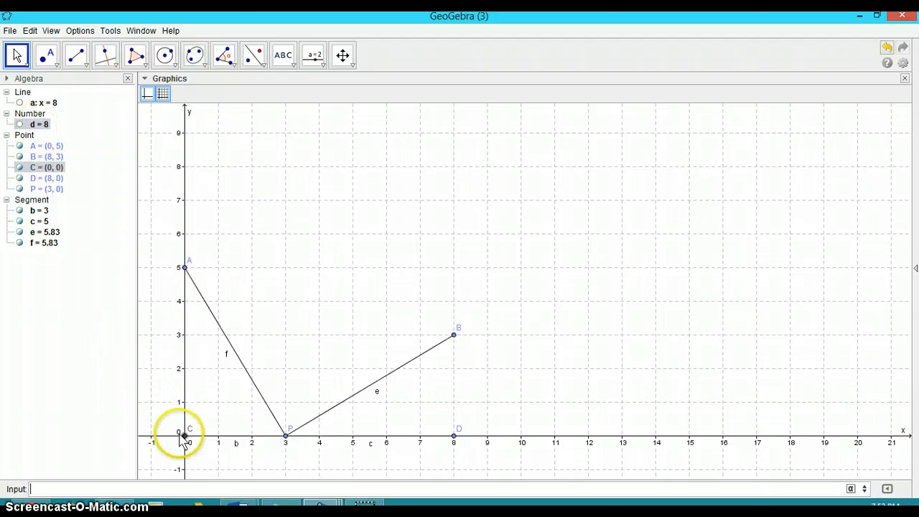
{"action": "left_click", "coordinate": [453, 436]}
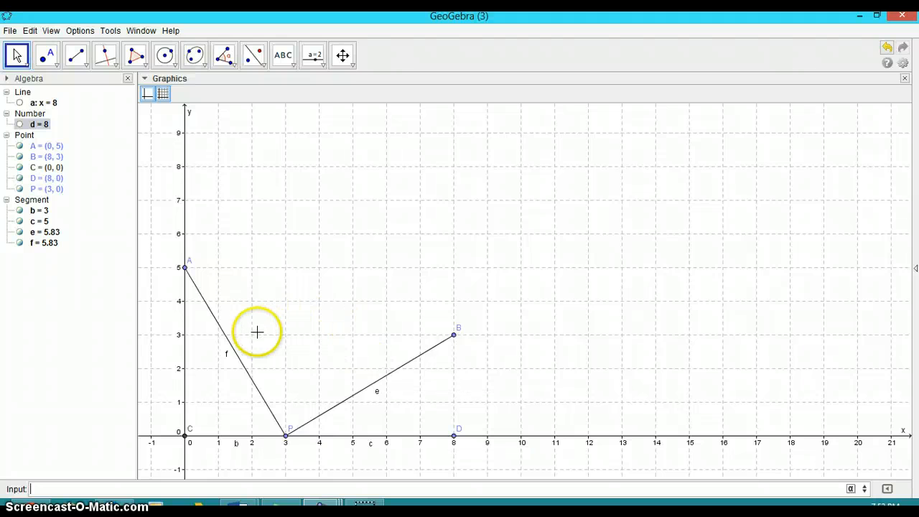
Hide the labels of all four segments b, c, e and f together.
{"action": "left_click", "coordinate": [40, 211]}
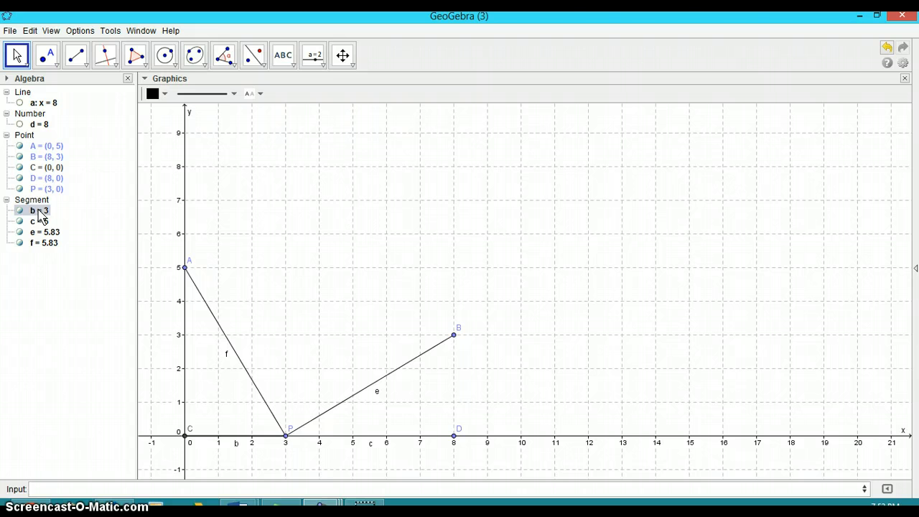
{"action": "left_click", "coordinate": [41, 242], "text": "ctrl"}
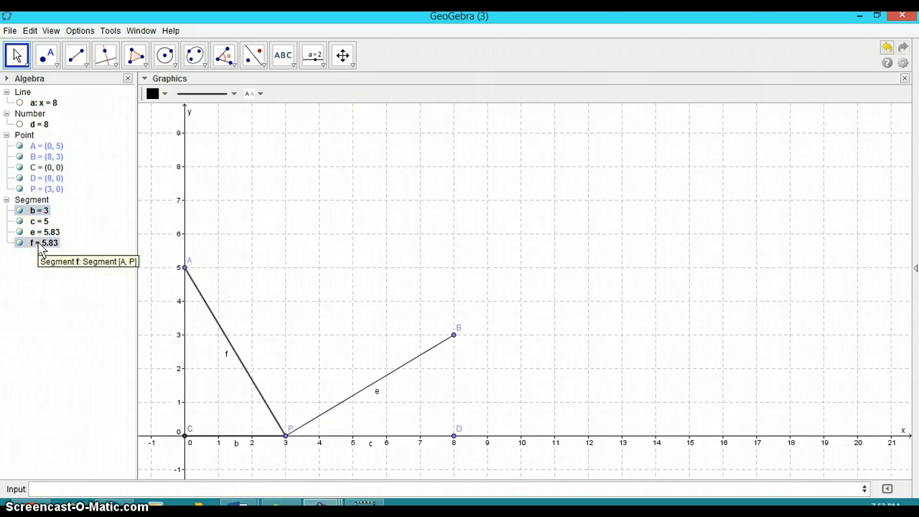
{"action": "left_click", "coordinate": [41, 244], "text": "shift"}
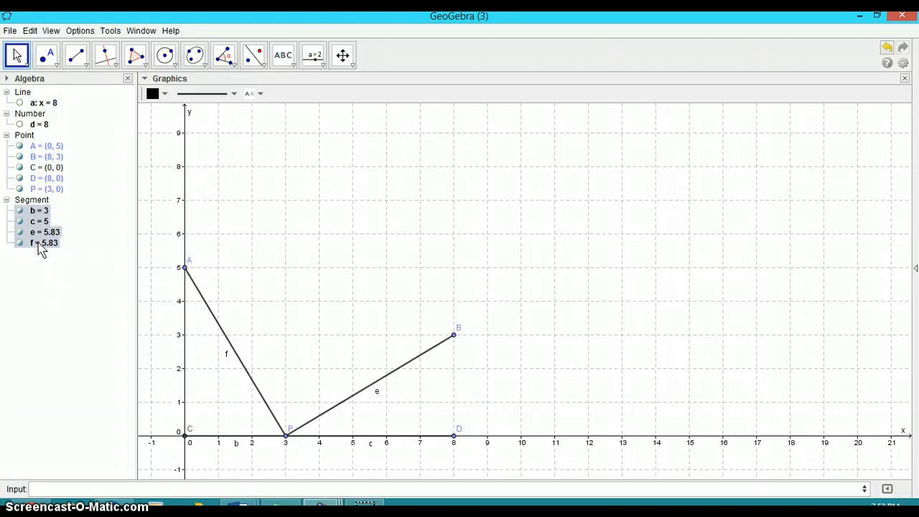
{"action": "right_click", "coordinate": [40, 246]}
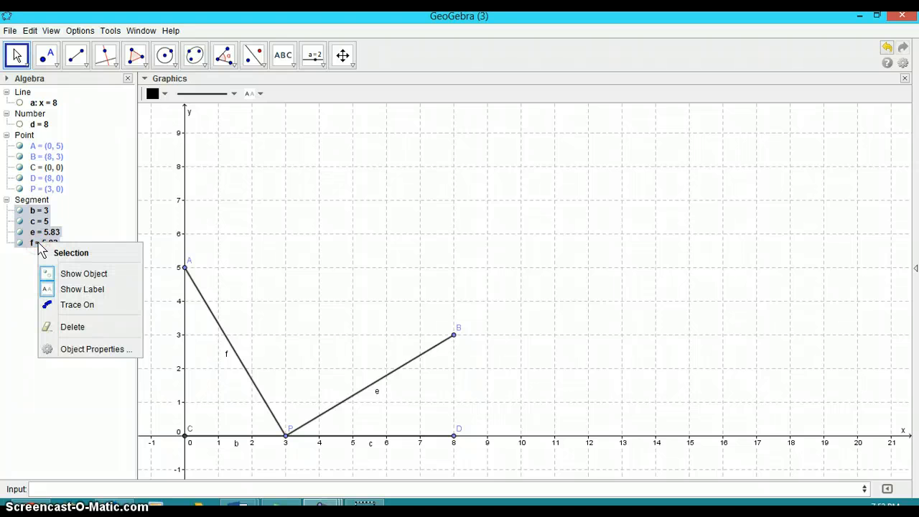
{"action": "left_click", "coordinate": [82, 290]}
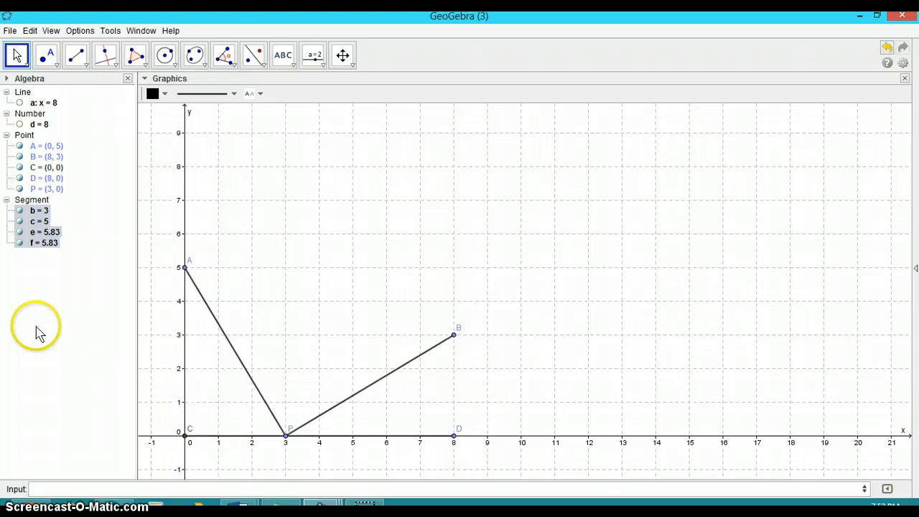
Hide the x-axis segments b and c, and define a number as the combined length of segments AP and PB.
{"action": "left_click", "coordinate": [19, 210]}
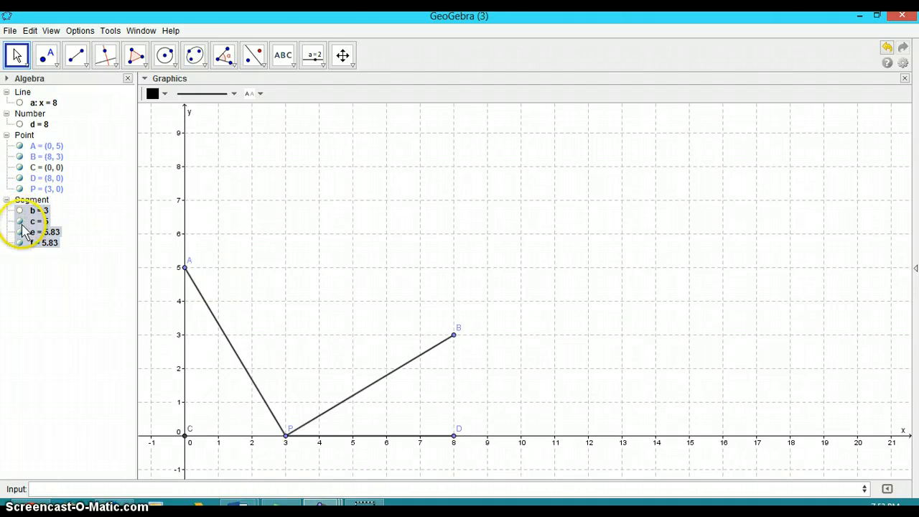
{"action": "left_click", "coordinate": [19, 221]}
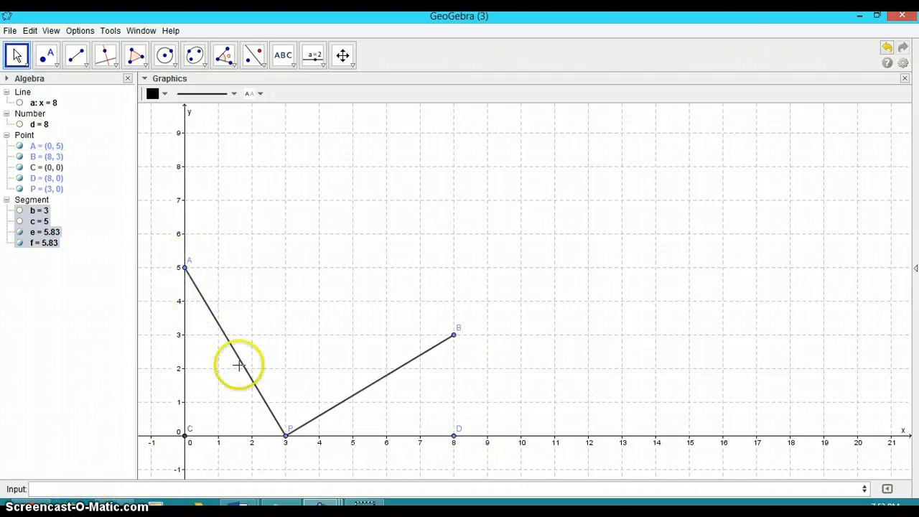
{"action": "left_click", "coordinate": [144, 489]}
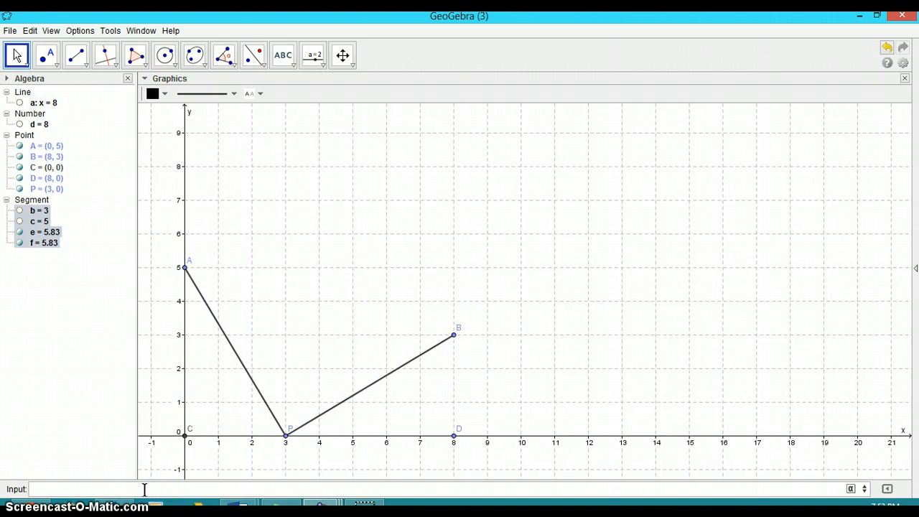
{"action": "type", "text": "AP+PB"}
{"action": "key", "text": "Return"}
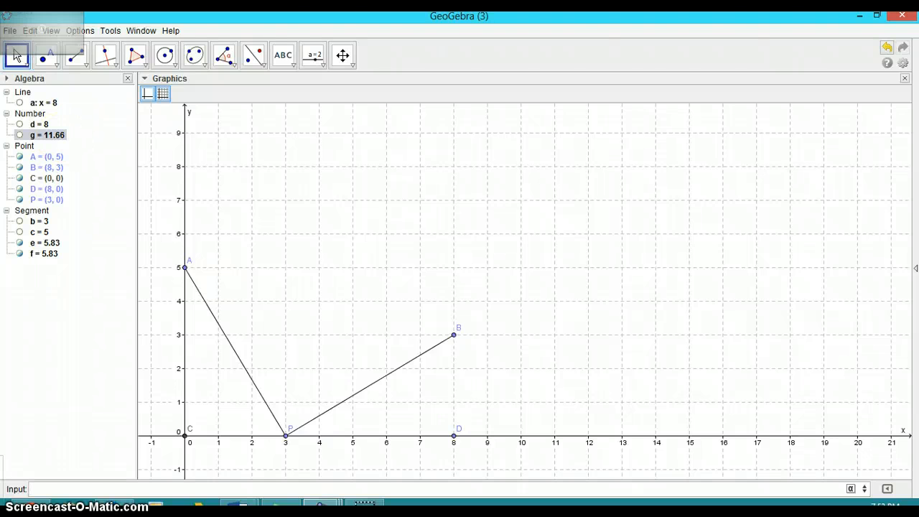
Set point capturing to Snap to Grid and select point P on the x-axis.
{"action": "left_click", "coordinate": [83, 32]}
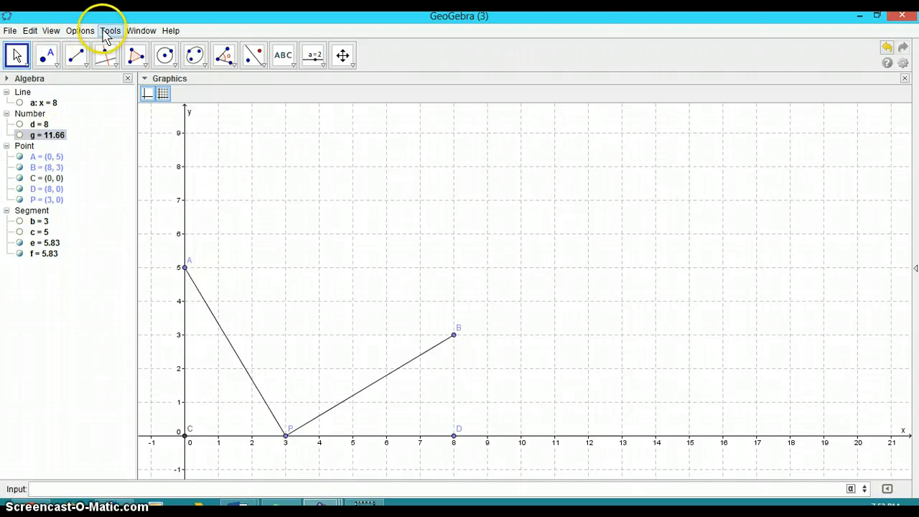
{"action": "left_click", "coordinate": [85, 32]}
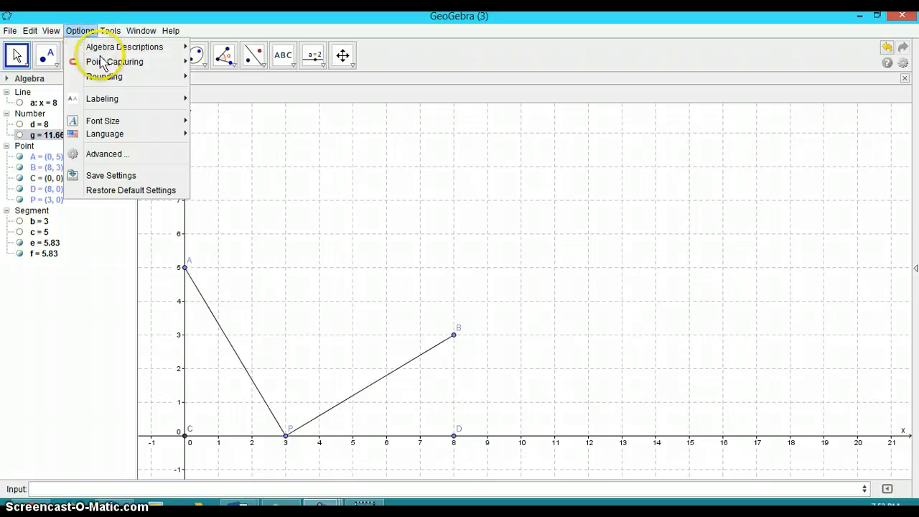
{"action": "mouse_move", "coordinate": [91, 62]}
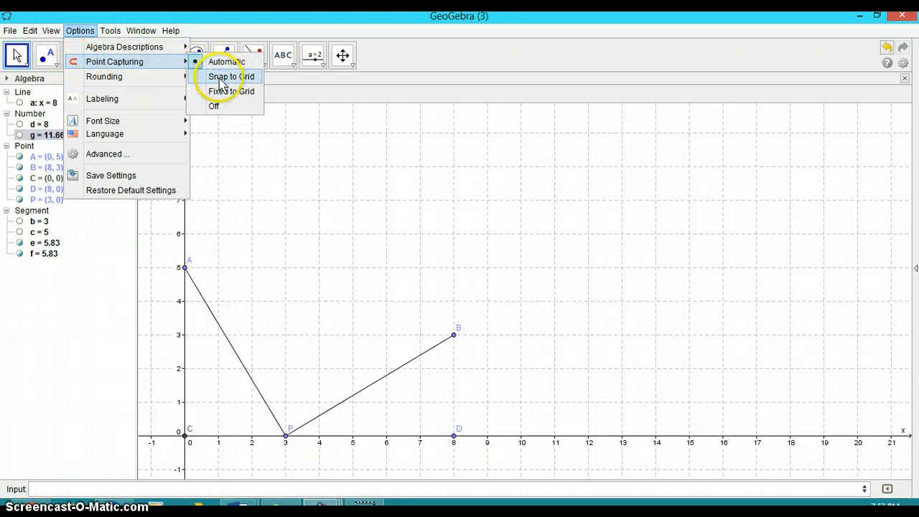
{"action": "left_click", "coordinate": [218, 77]}
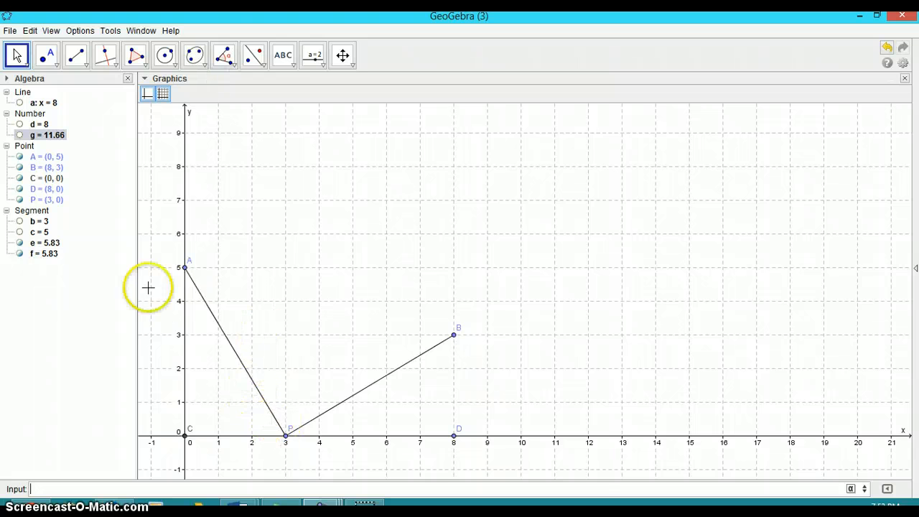
{"action": "left_click", "coordinate": [285, 434]}
{"action": "mouse_move", "coordinate": [286, 440]}
{"action": "left_mouse_down"}
{"action": "mouse_move", "coordinate": [255, 441]}
{"action": "mouse_move", "coordinate": [285, 445]}
{"action": "left_mouse_up"}
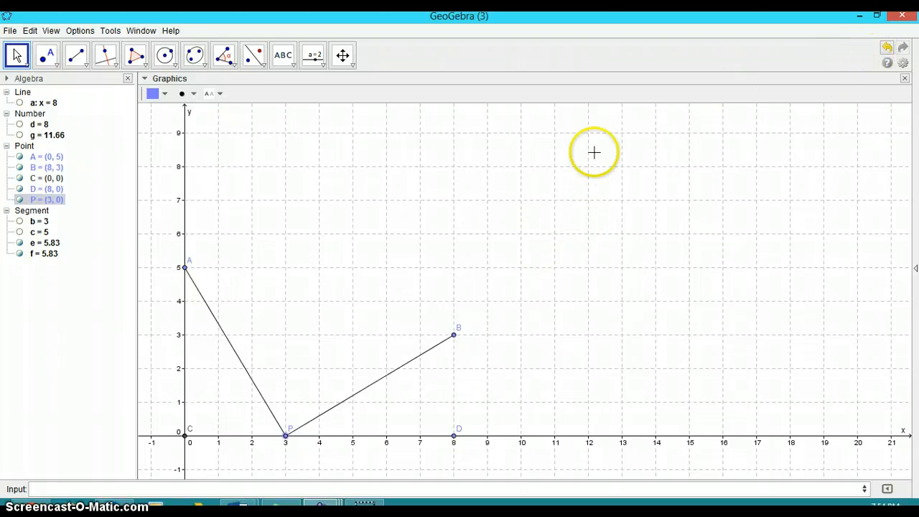
Show the Graphics 2 view, widen it to roughly match the first view, and shift its origin to show mainly the first quadrant.
{"action": "left_click", "coordinate": [53, 31]}
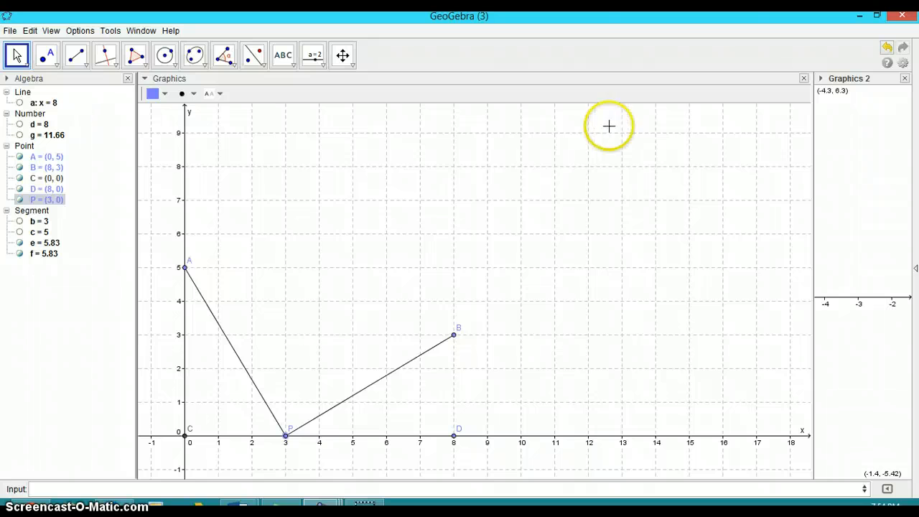
{"action": "left_click_drag", "start_coordinate": [813, 190], "coordinate": [571, 201]}
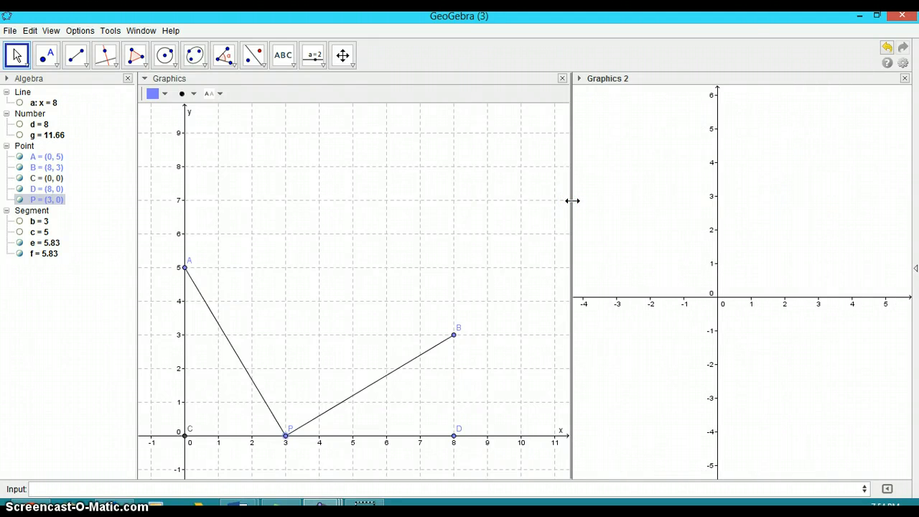
{"action": "left_click", "coordinate": [342, 55]}
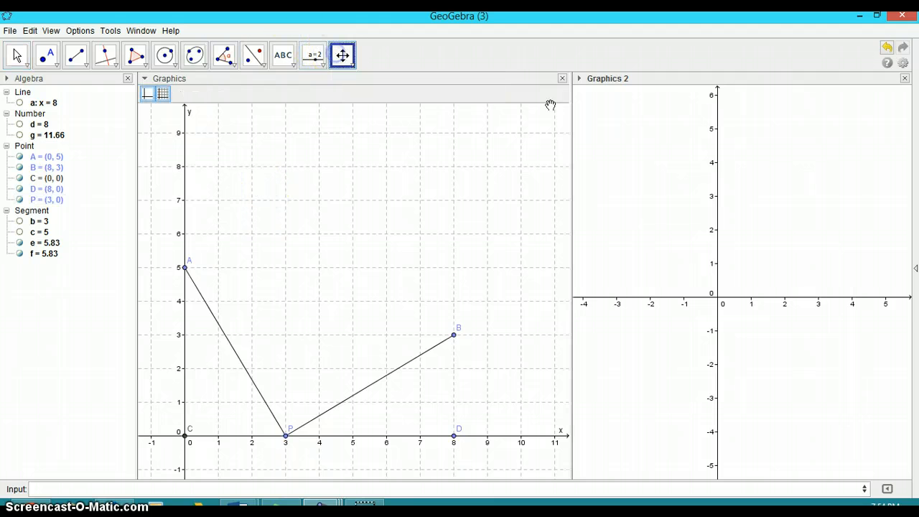
{"action": "left_click_drag", "start_coordinate": [799, 189], "coordinate": [704, 323]}
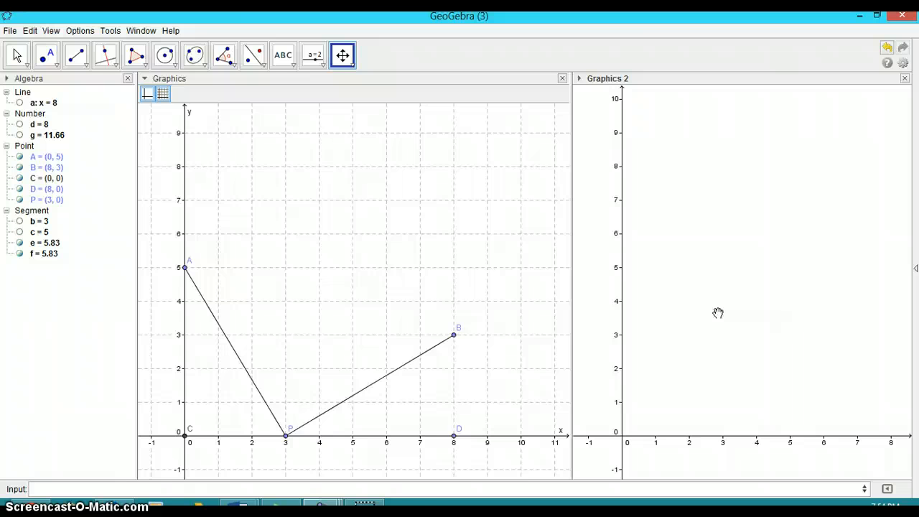
Plot a point in Graphics 2 from P's x-position and the total length g, and compress the y-axis to reach about 18.
{"action": "left_click", "coordinate": [411, 490]}
{"action": "key", "text": "Return"}
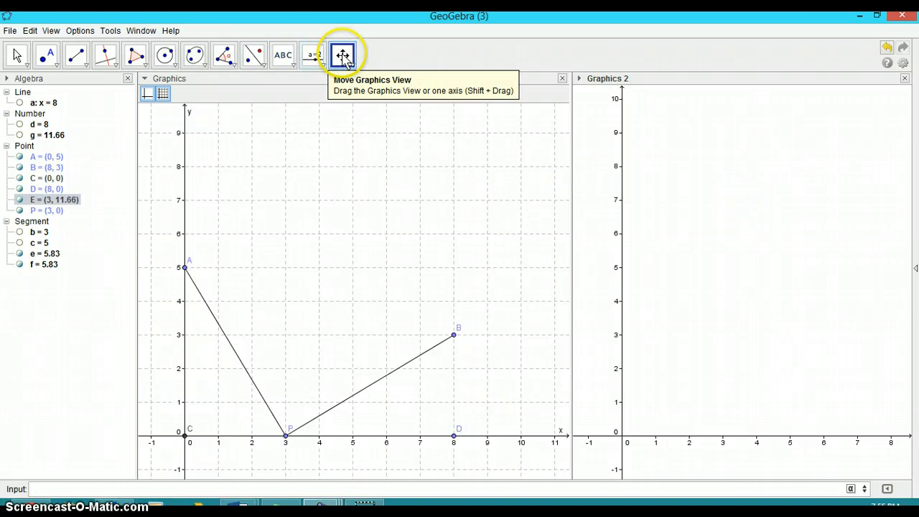
{"action": "left_click_drag", "start_coordinate": [621, 148], "coordinate": [639, 278]}
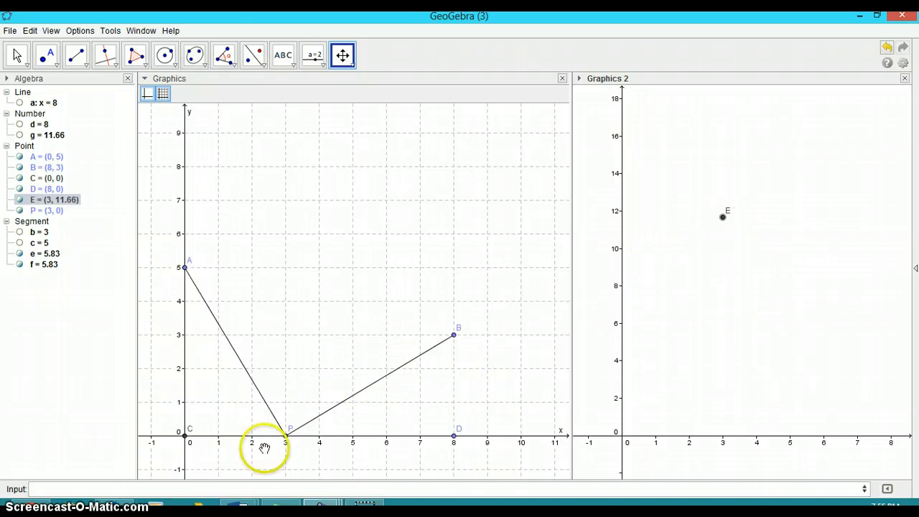
Move point P along the x-axis to (4, 0).
{"action": "left_click", "coordinate": [17, 55]}
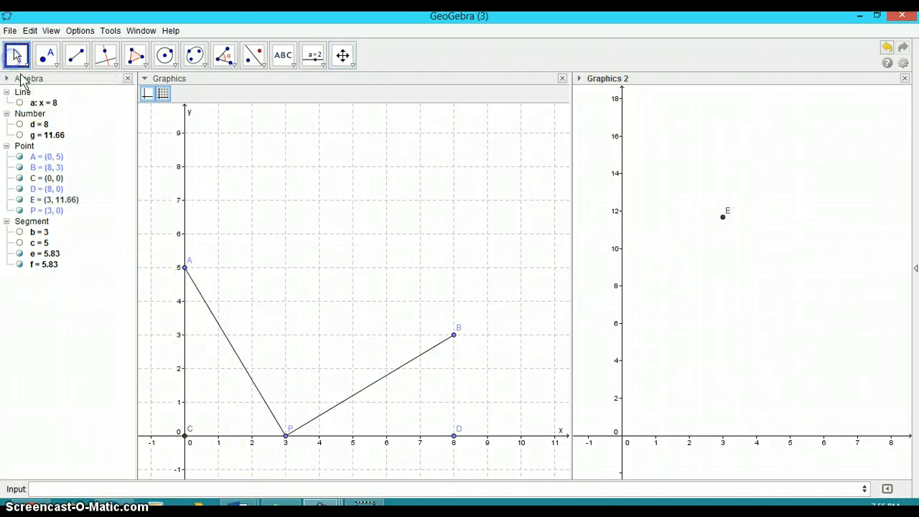
{"action": "left_click", "coordinate": [271, 410]}
{"action": "left_click", "coordinate": [285, 438]}
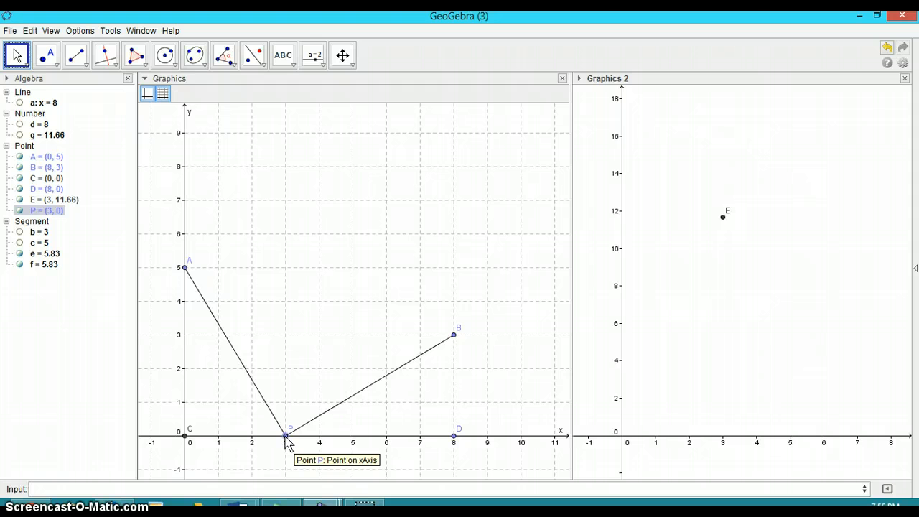
{"action": "left_click", "coordinate": [281, 430]}
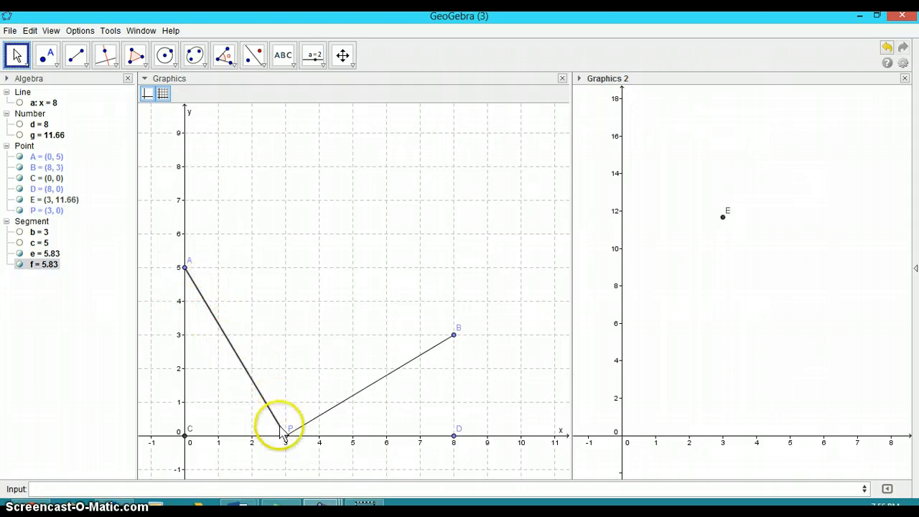
{"action": "left_click", "coordinate": [285, 435]}
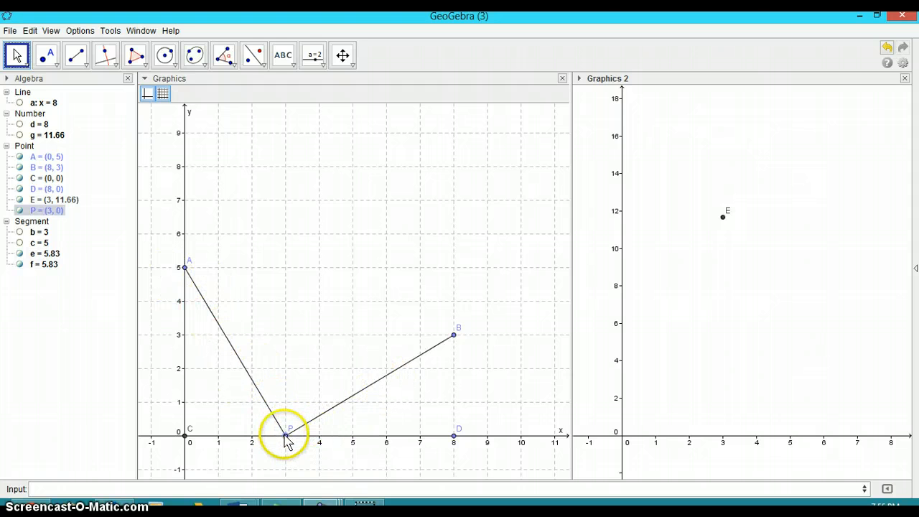
{"action": "left_click_drag", "start_coordinate": [286, 436], "coordinate": [320, 434]}
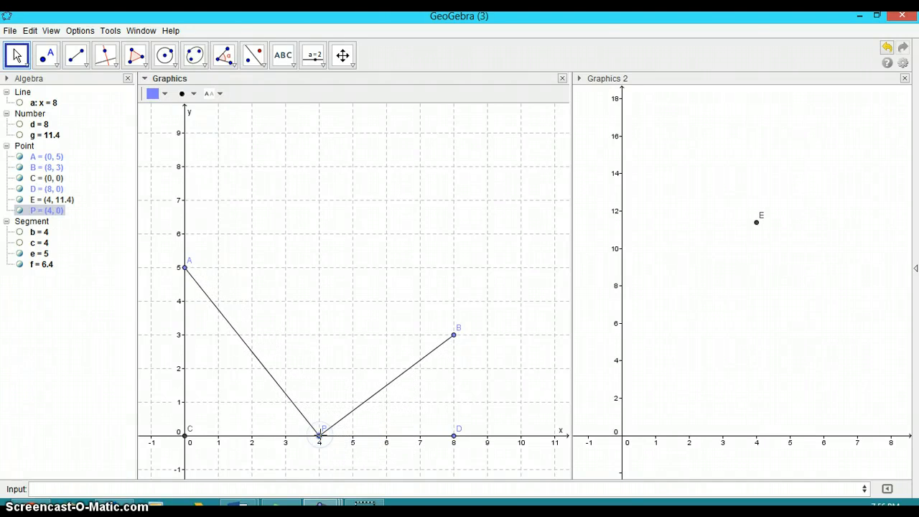